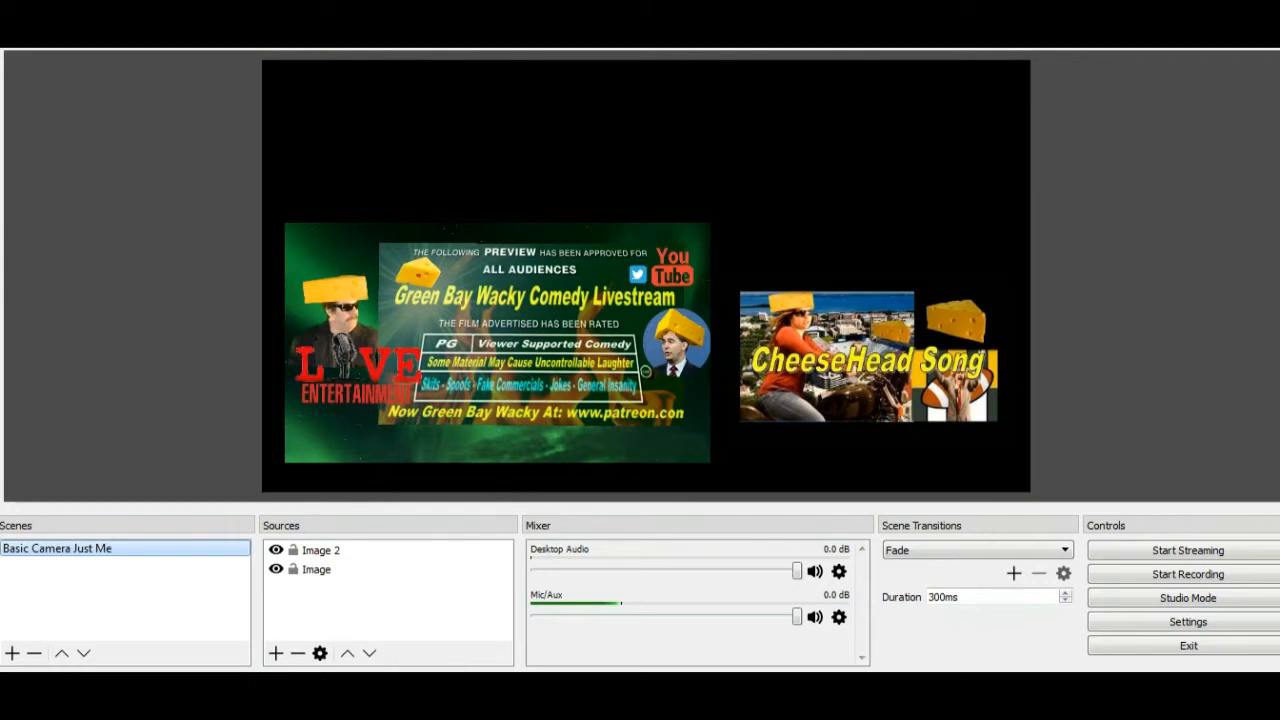
Duplicate the Basic Camera Just Me scene and name the copy "add text scroll".
right_click(74, 547)
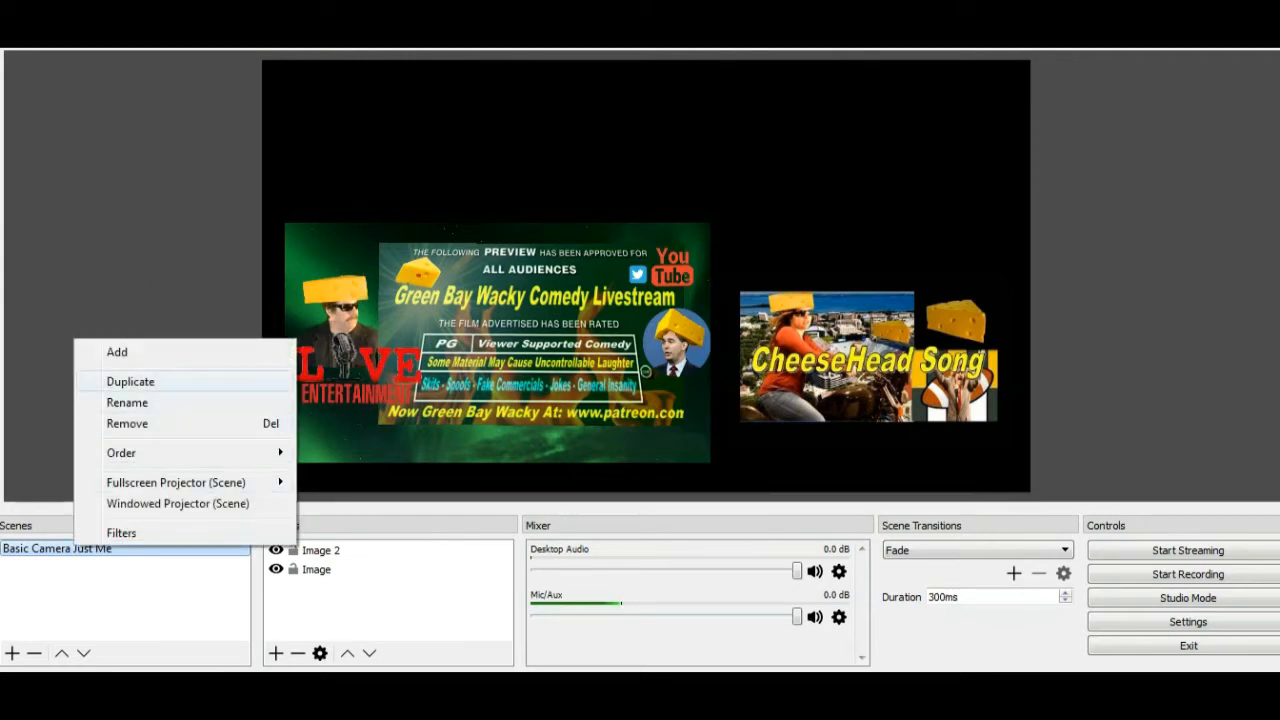
left_click(130, 381)
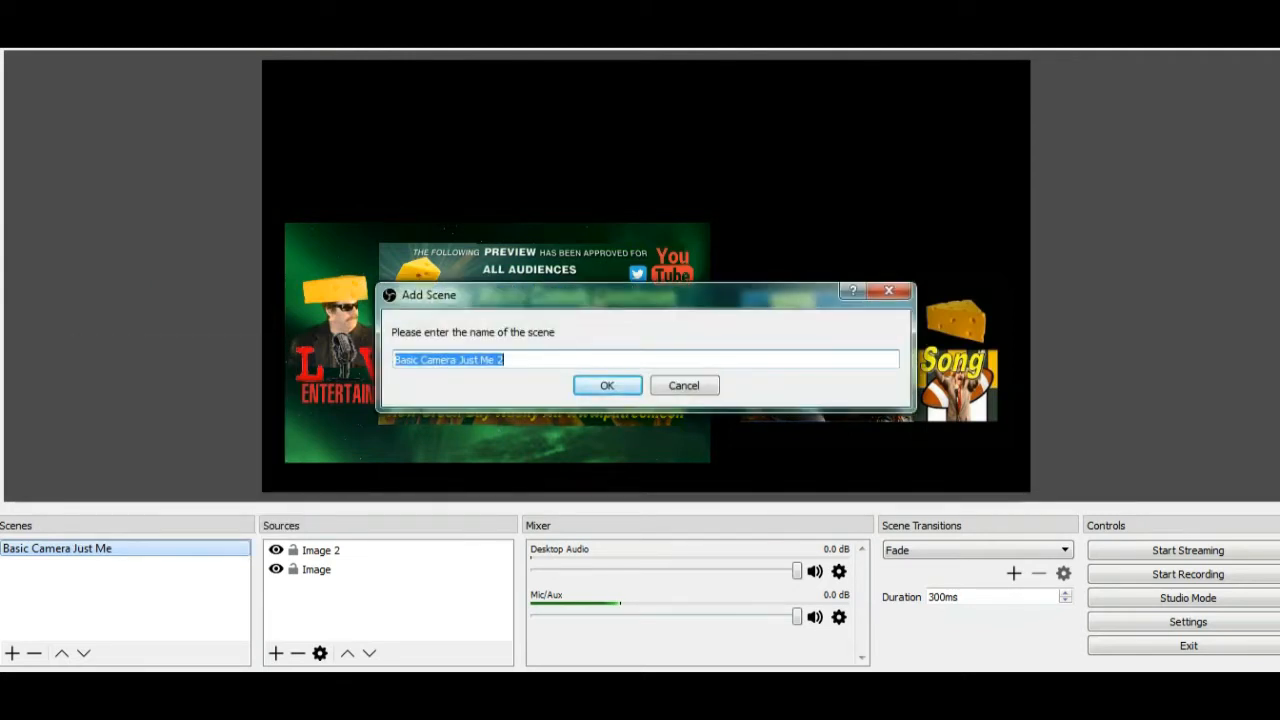
key("BackSpace")
type("add ")
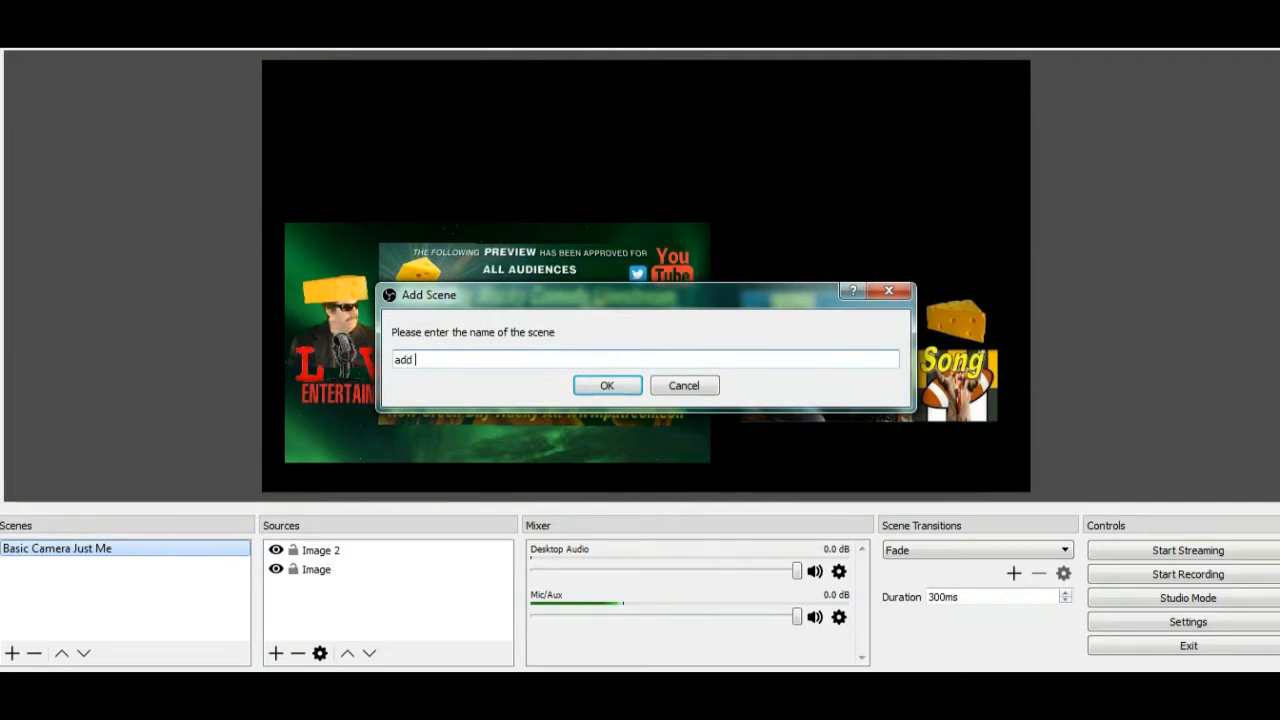
type("text scroll")
key("Return")
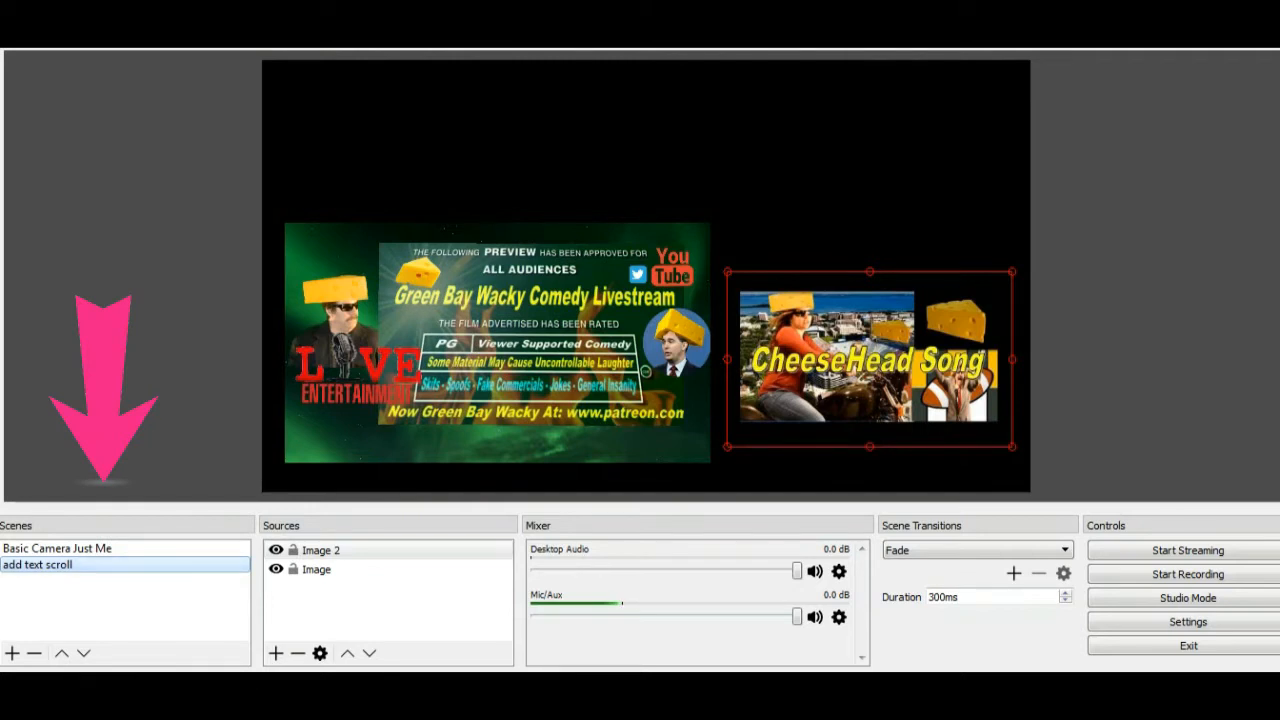
Add a new Text (GDI+) source named "I love you" to the add text scroll scene.
left_click(57, 548)
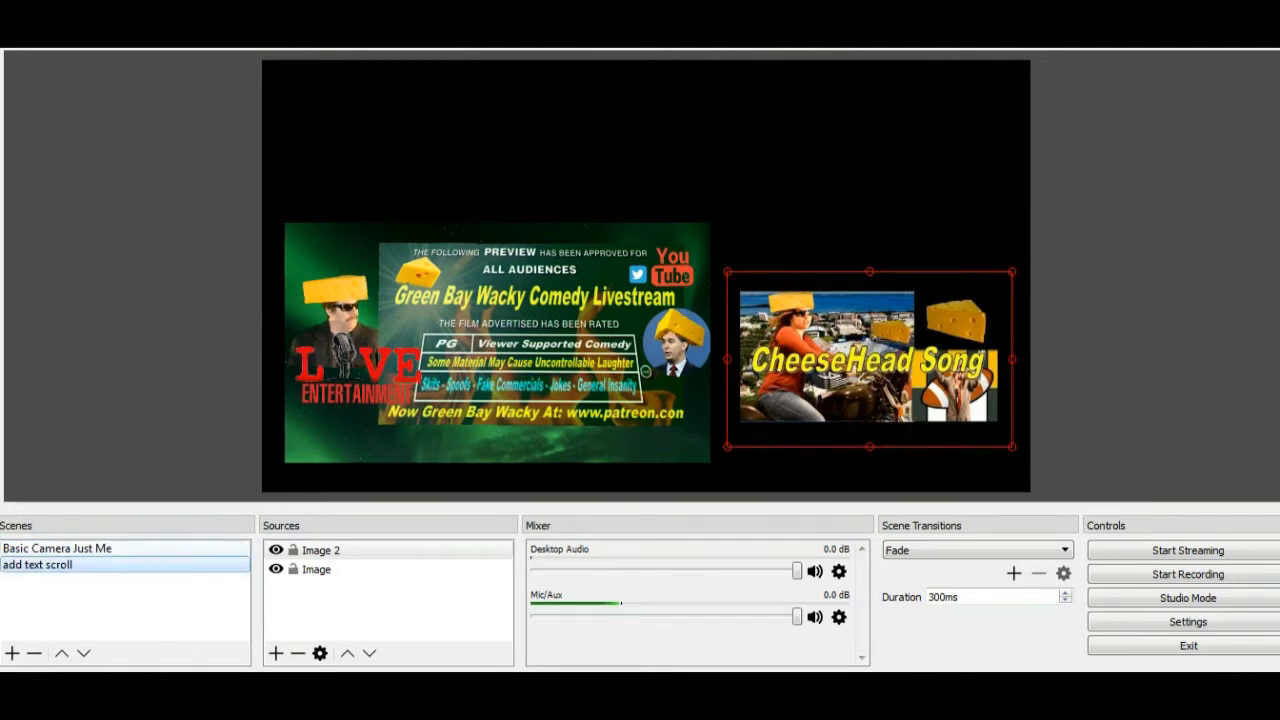
left_click(38, 565)
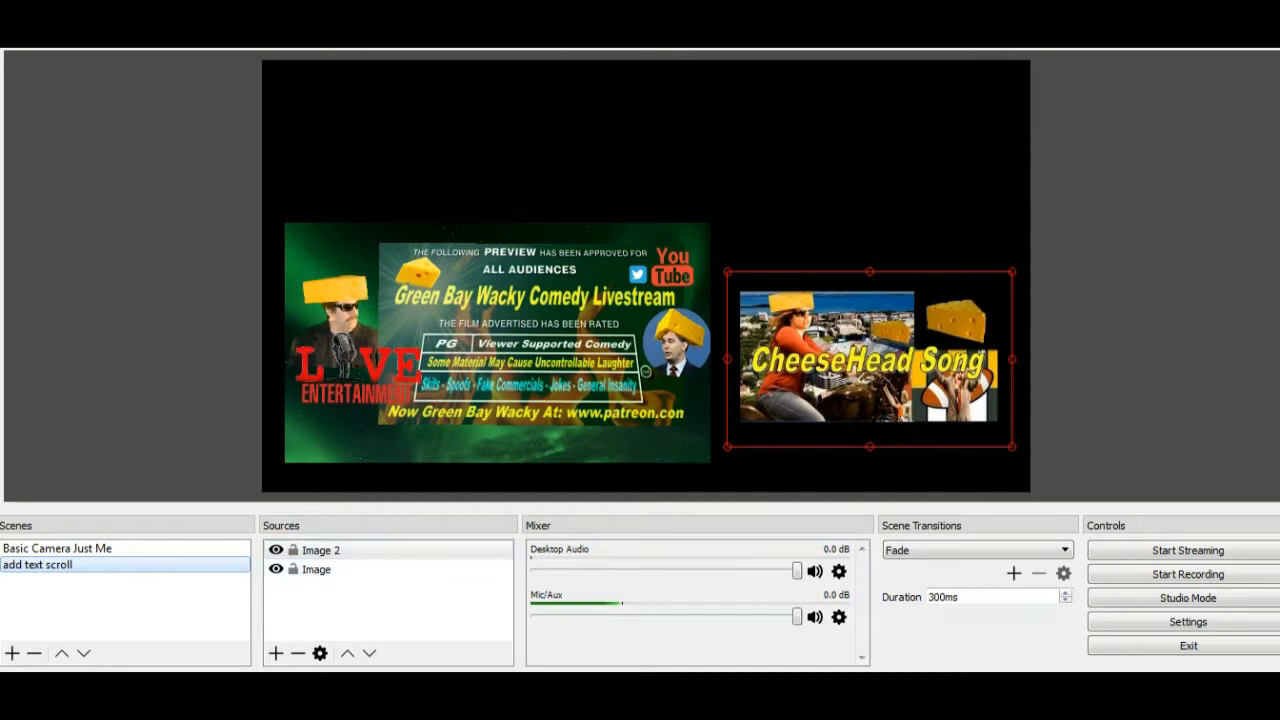
left_click(276, 653)
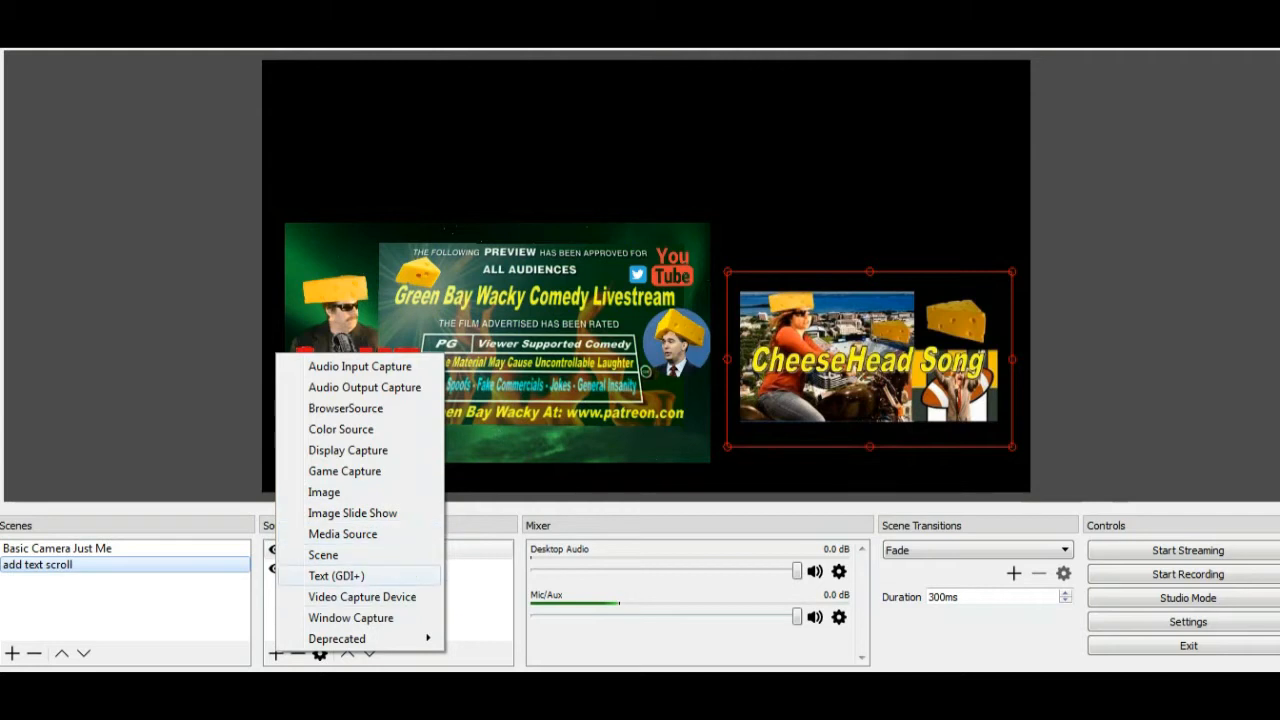
left_click(336, 575)
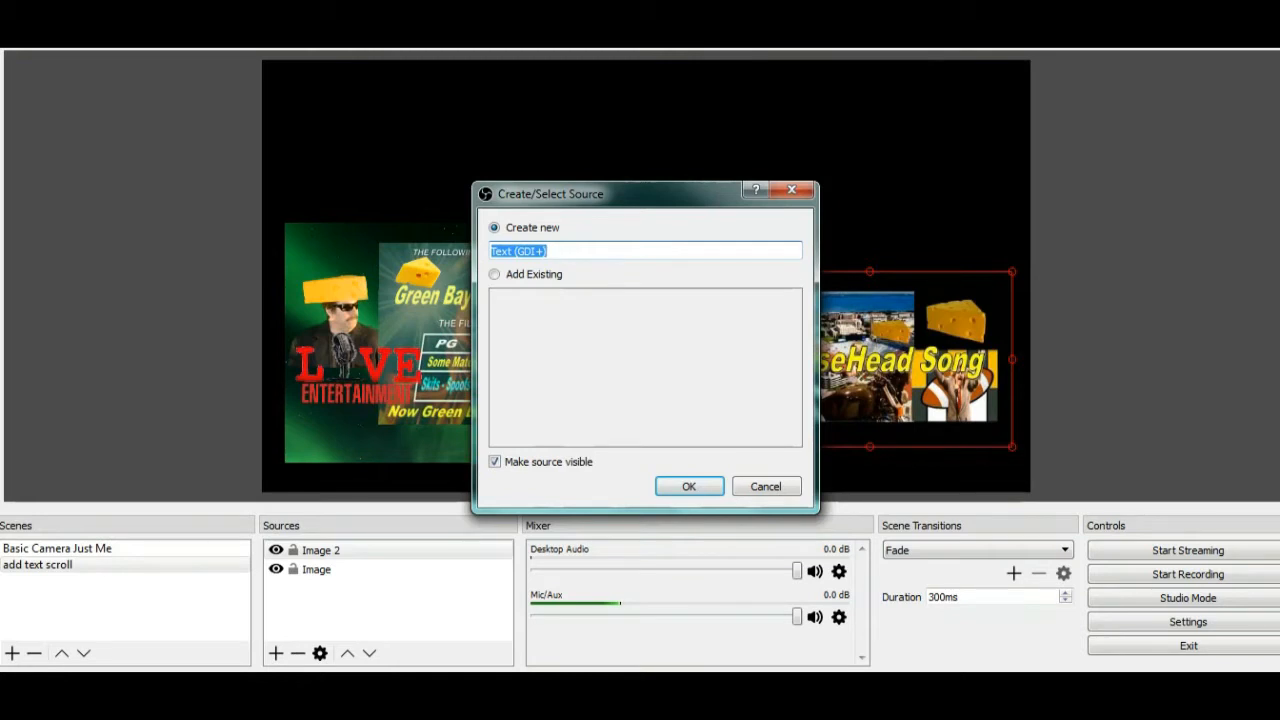
left_click(495, 274)
left_click(495, 228)
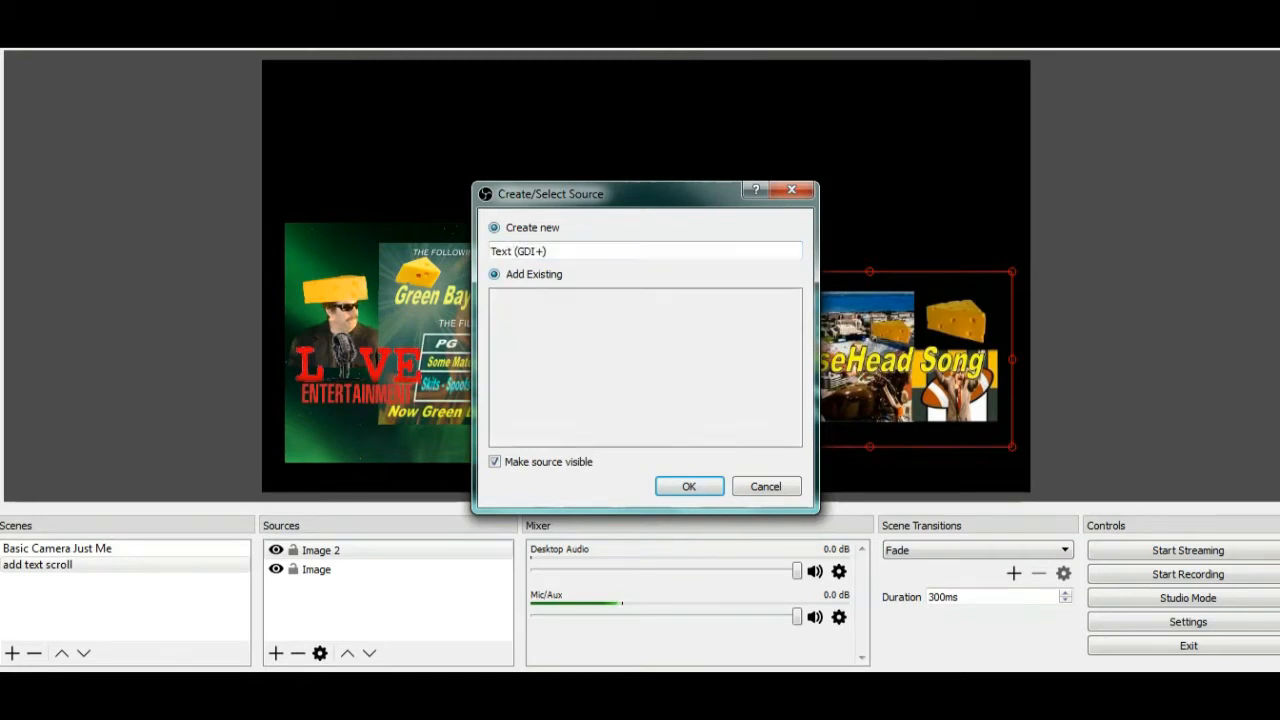
key("ctrl+a")
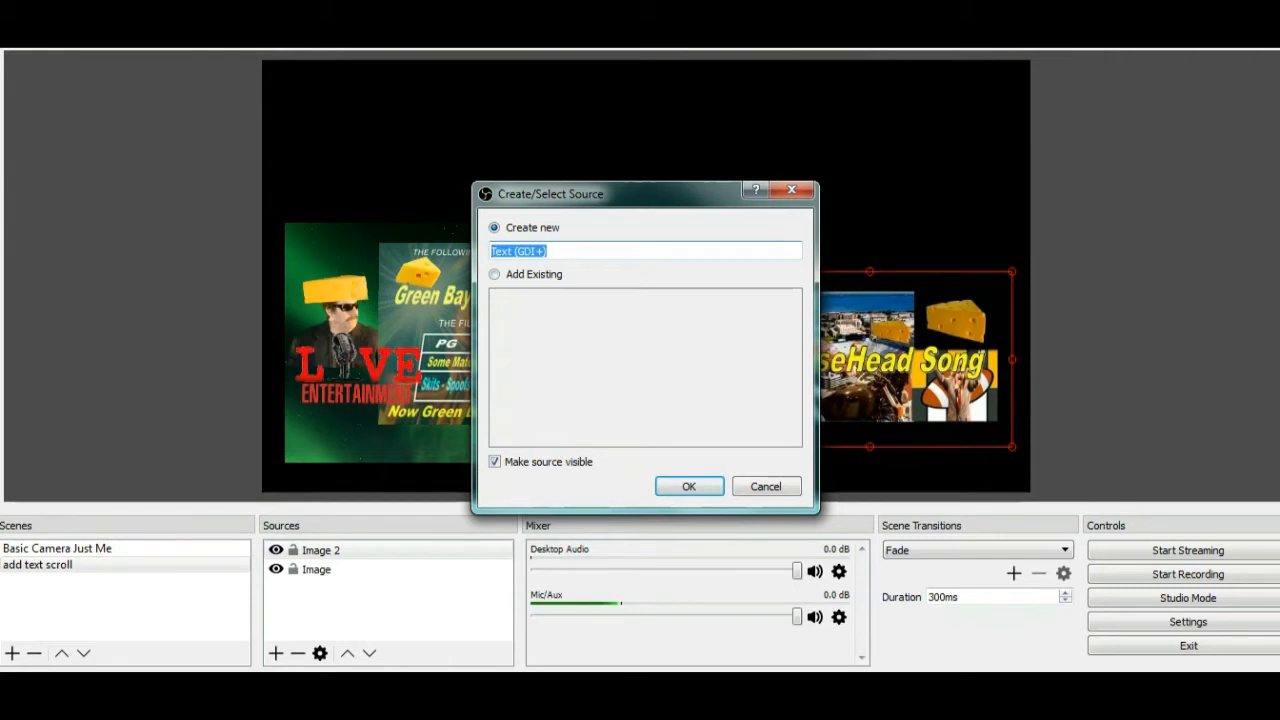
key("BackSpace")
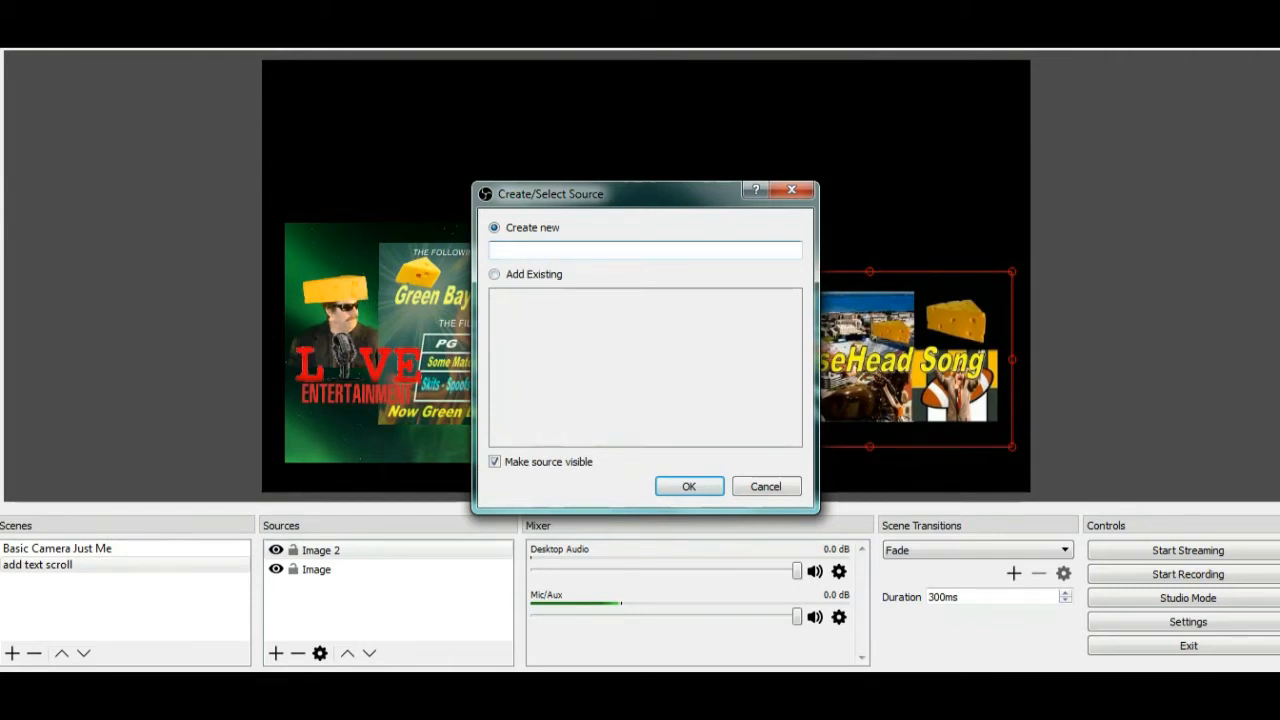
type("I love you")
left_click(689, 486)
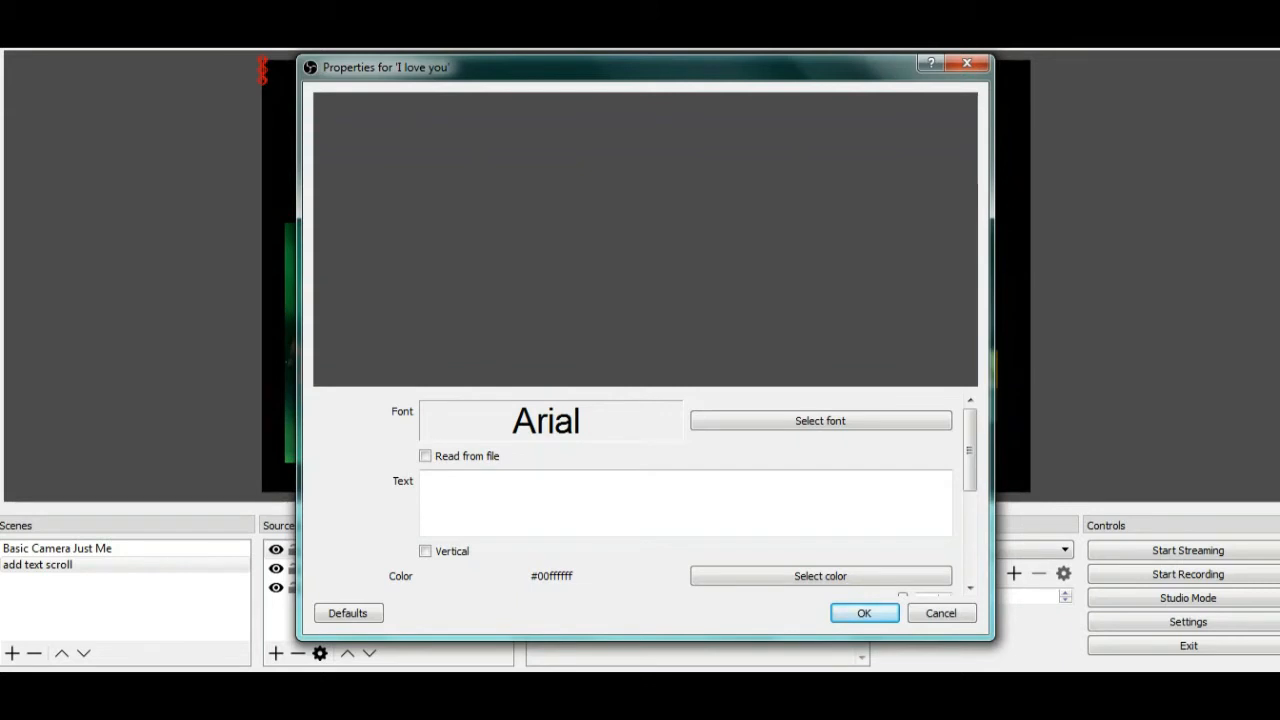
Enter "I Love You" as the text of the new source.
left_click(426, 481)
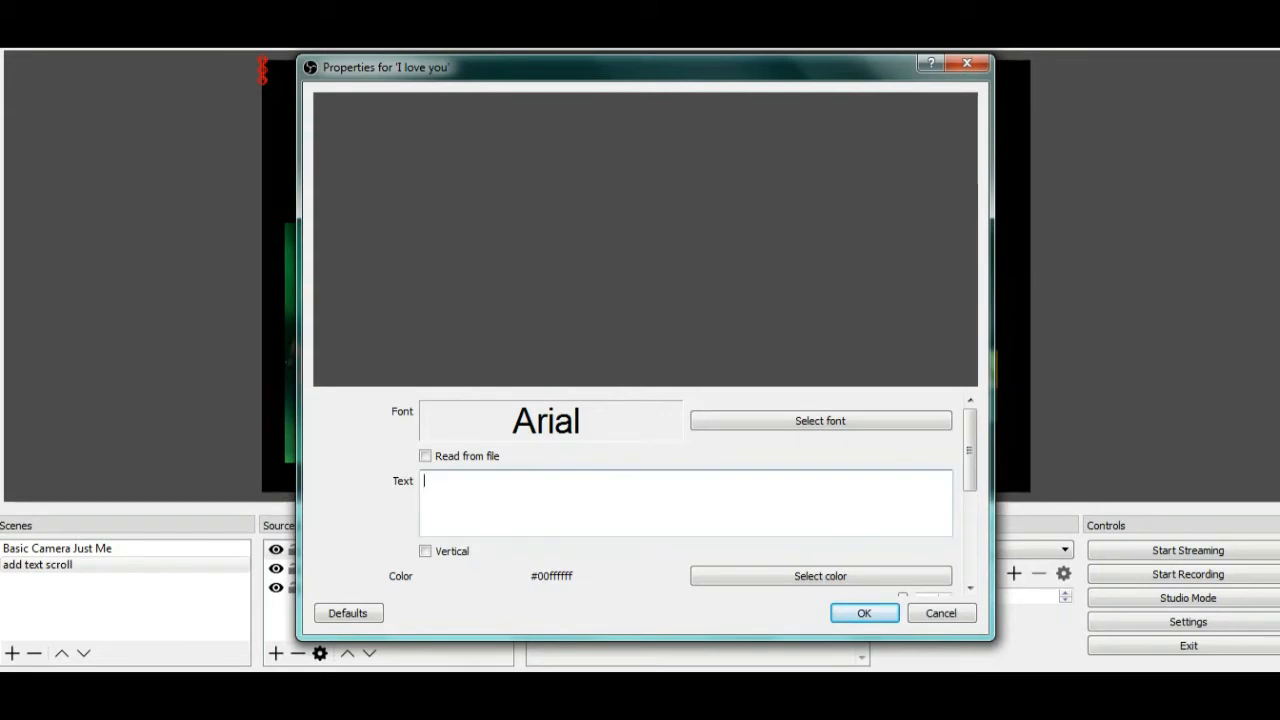
type("I")
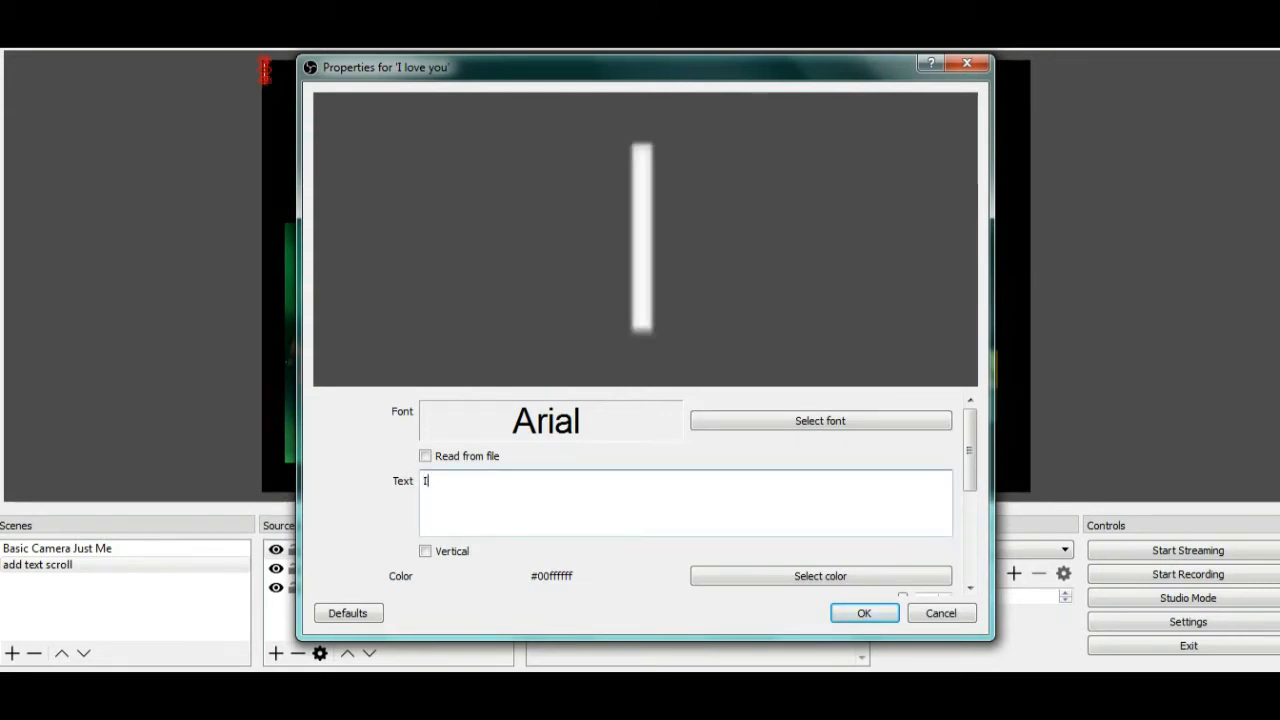
type(" LOve ")
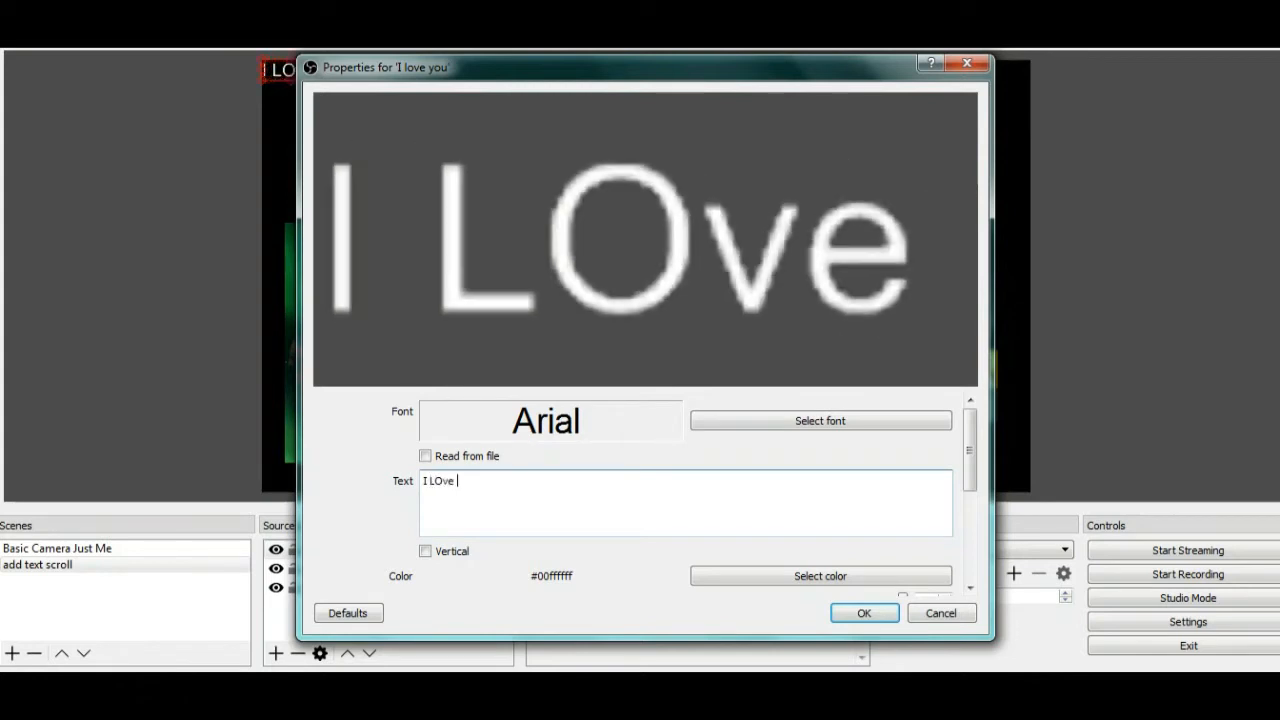
type("You")
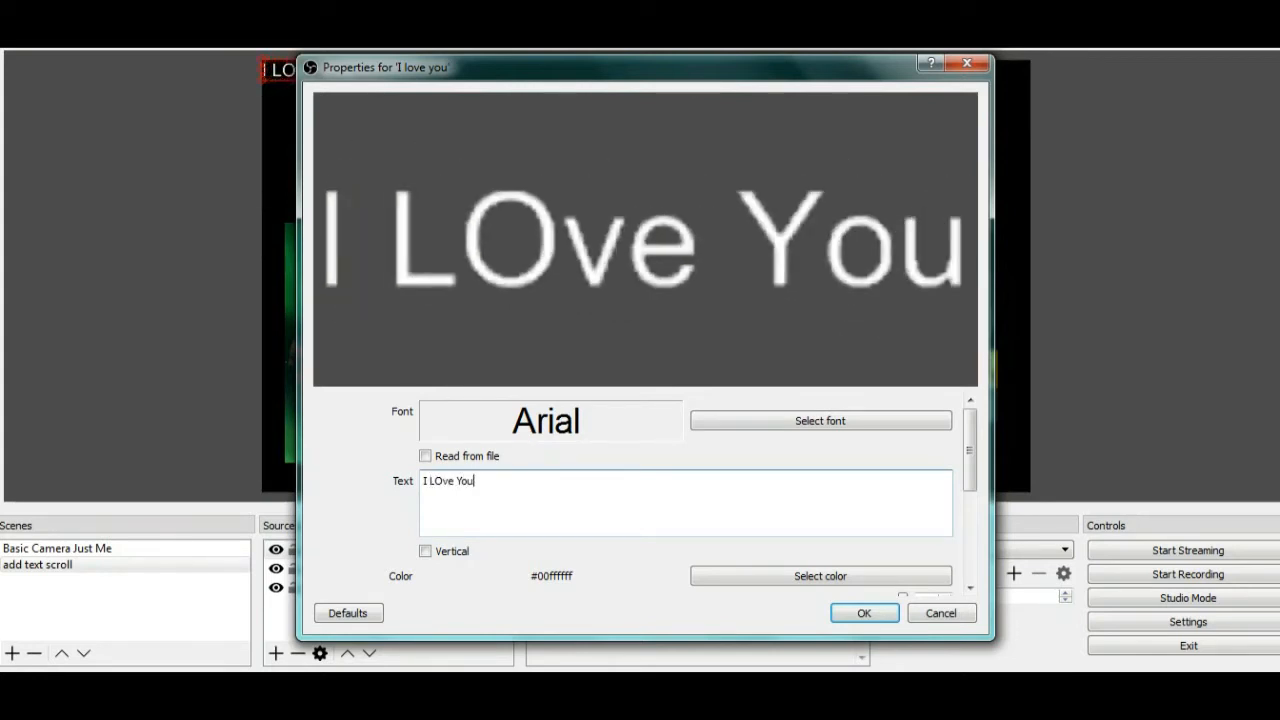
key("BackSpace")
key("BackSpace")
key("BackSpace")
key("BackSpace")
key("BackSpace")
key("BackSpace")
key("BackSpace")
key("BackSpace")
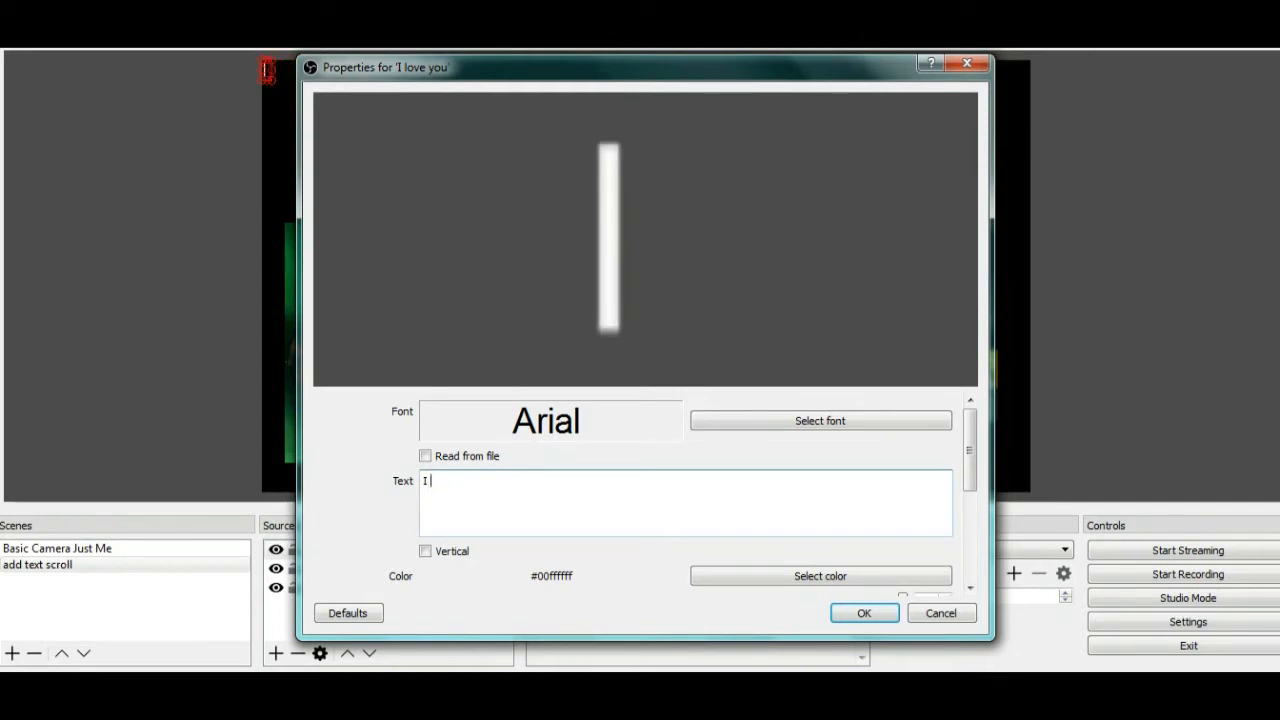
type("Love")
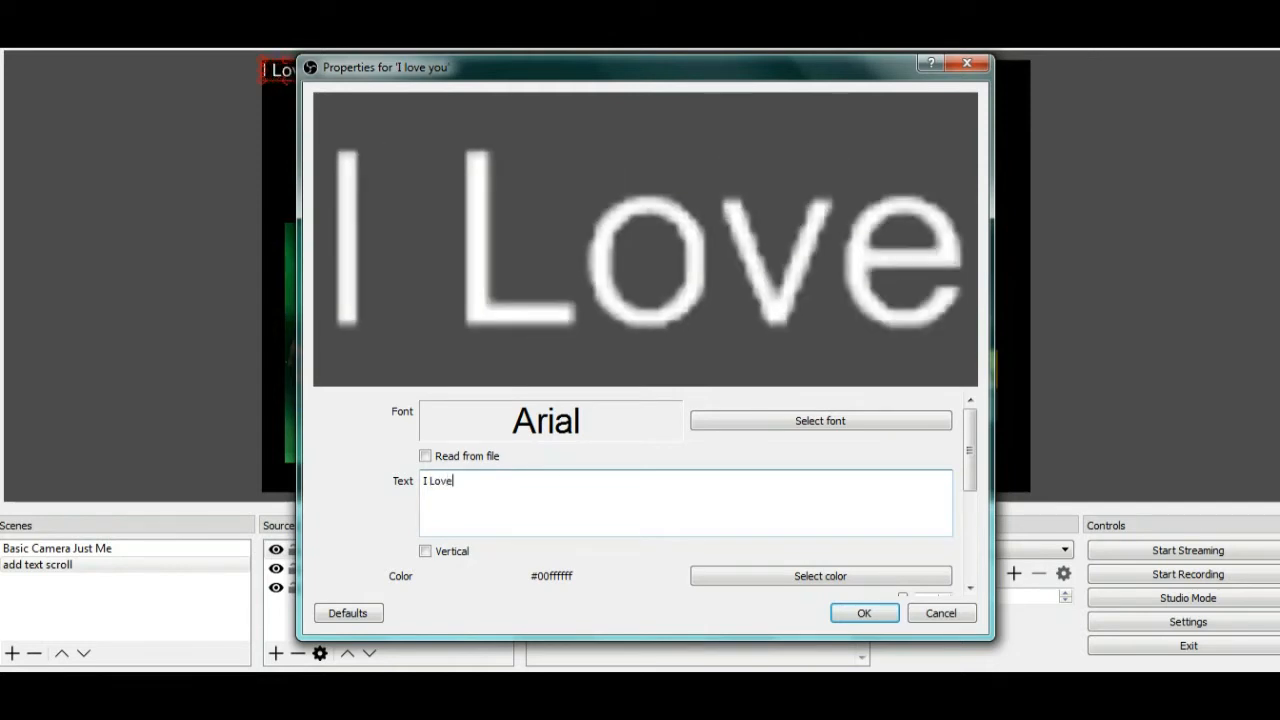
type(" You")
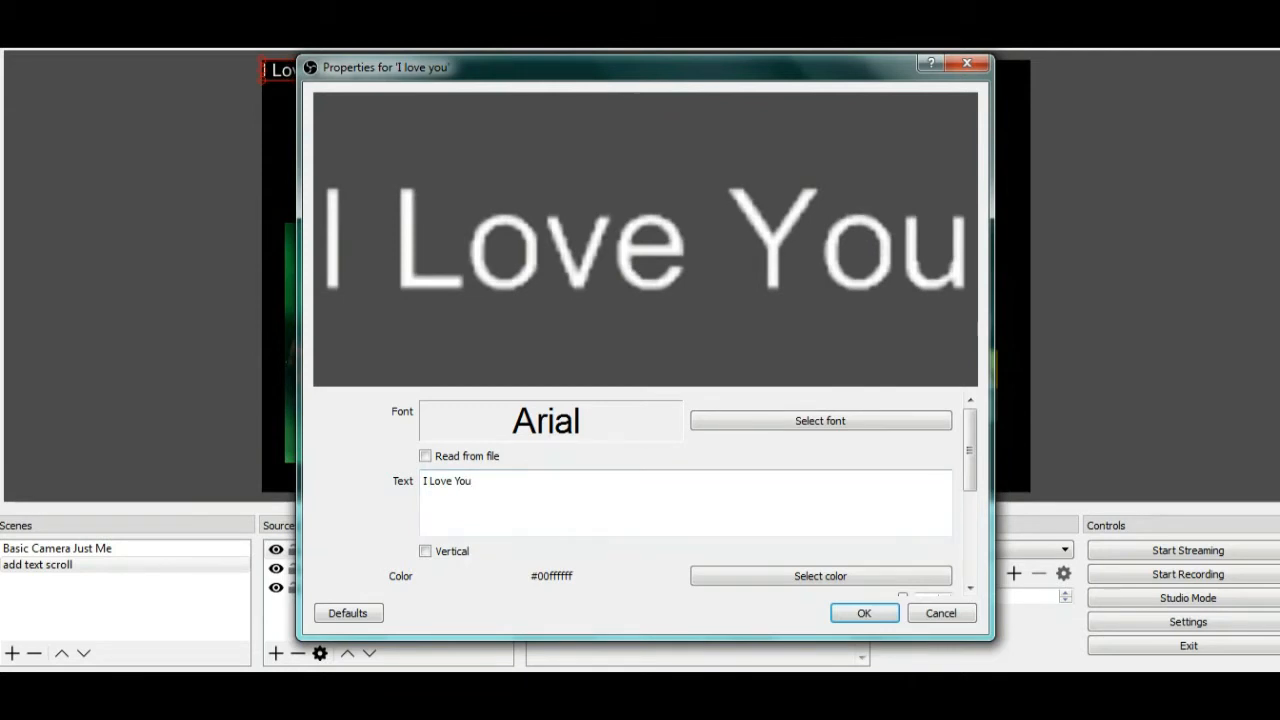
Set the text's font to Arial Italic, size 22, with no strikeout or underline.
left_click(820, 420)
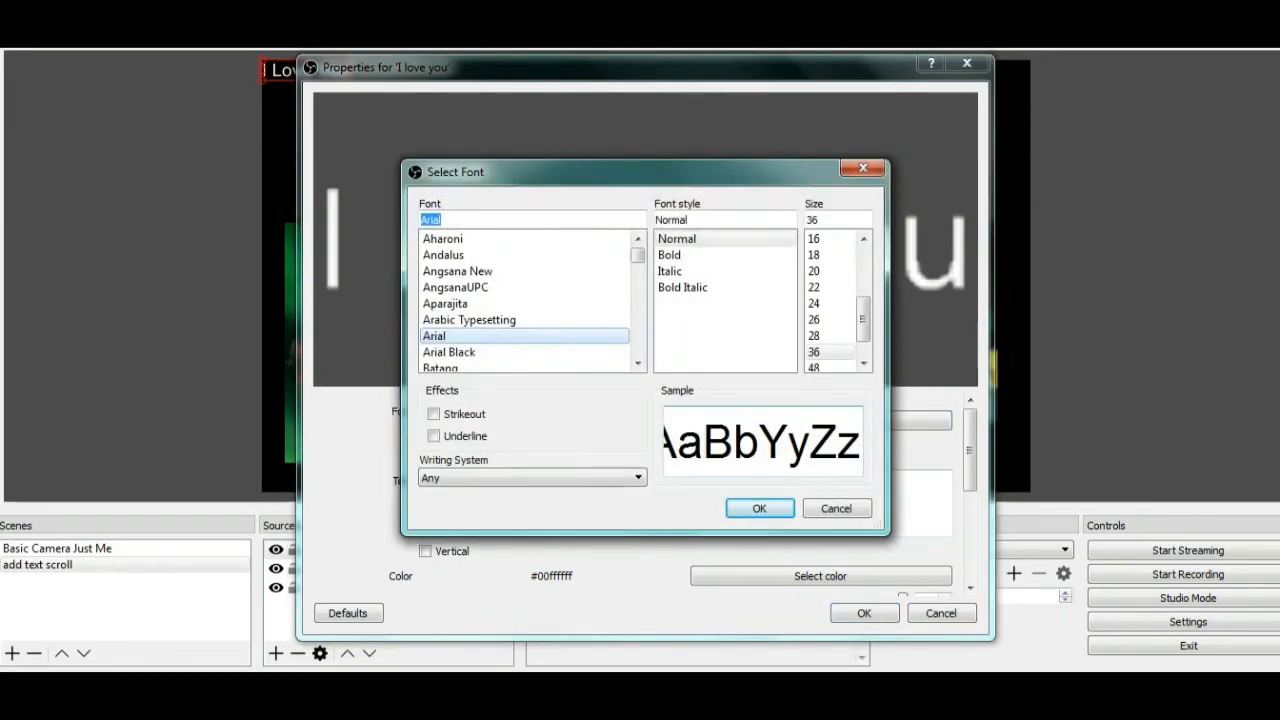
left_click(450, 352)
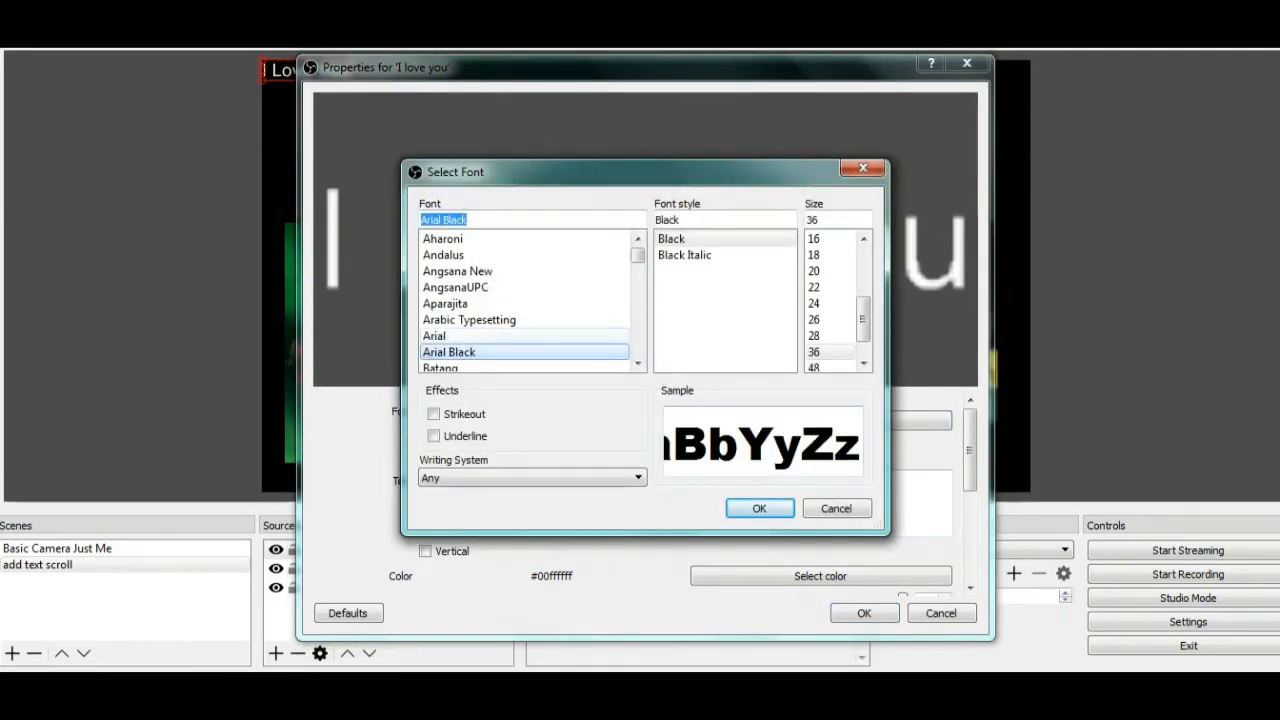
left_click(436, 336)
left_click(672, 255)
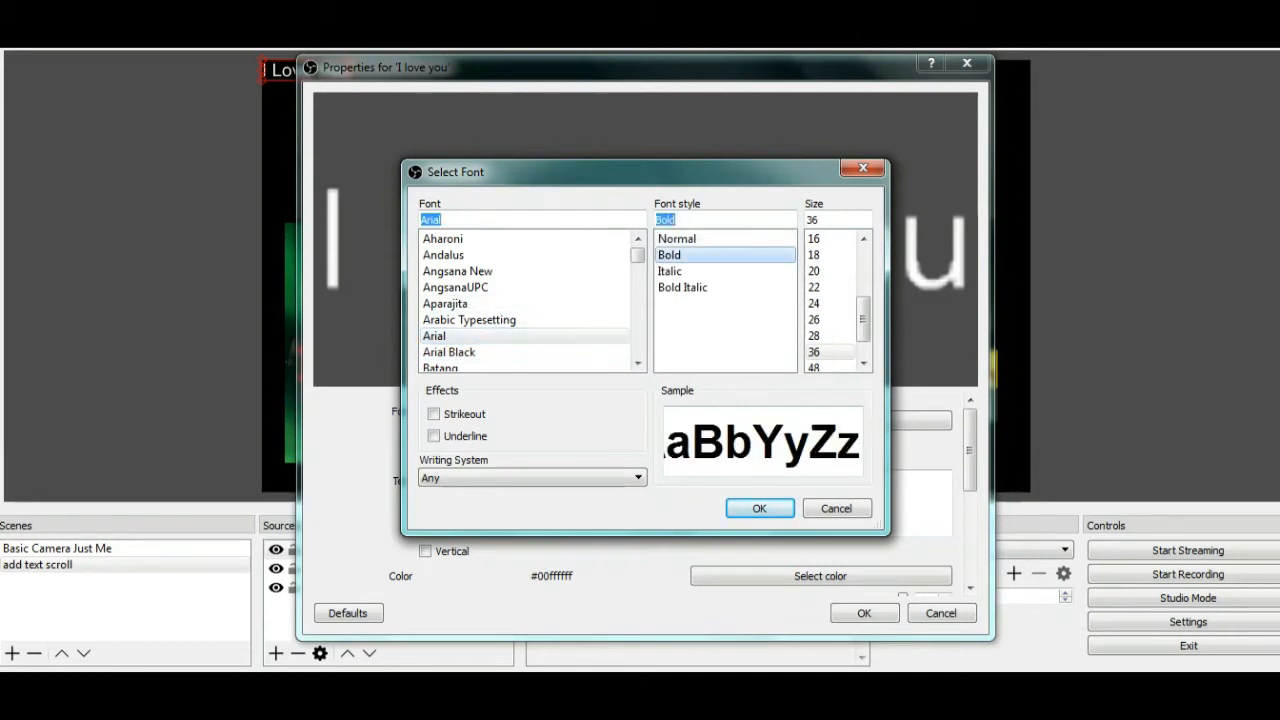
left_click(678, 239)
left_click(672, 271)
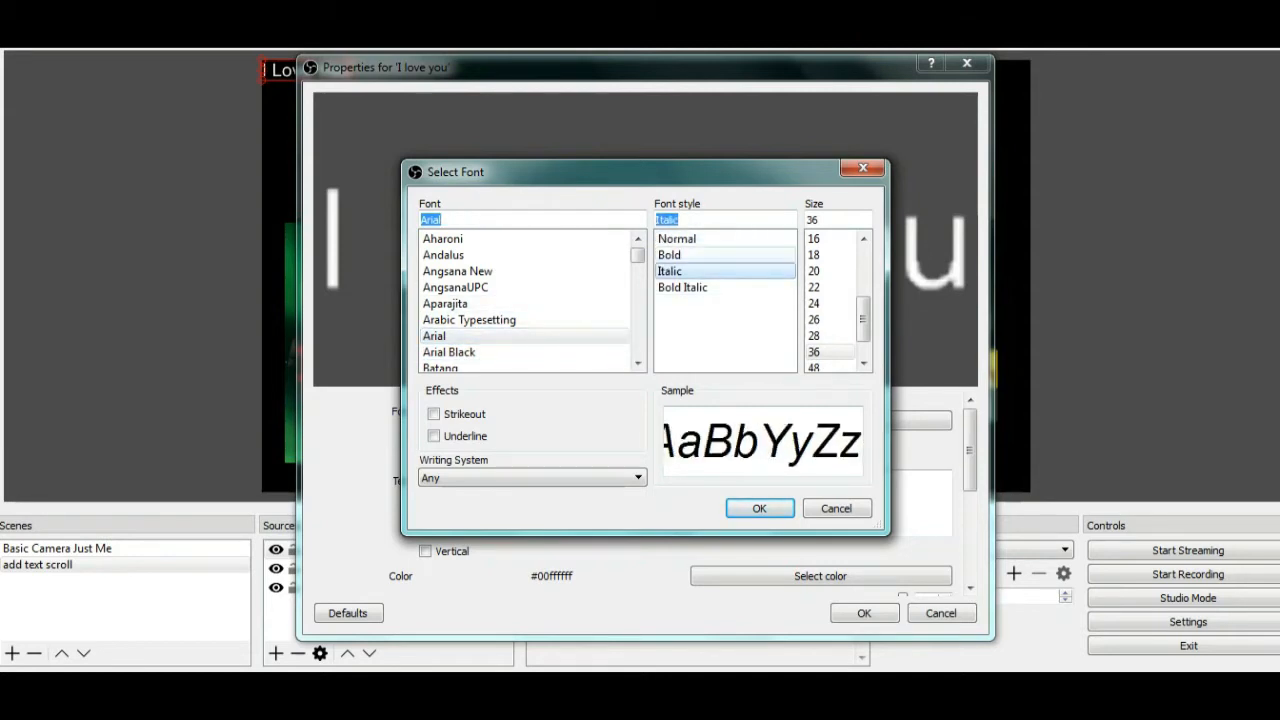
left_click(815, 288)
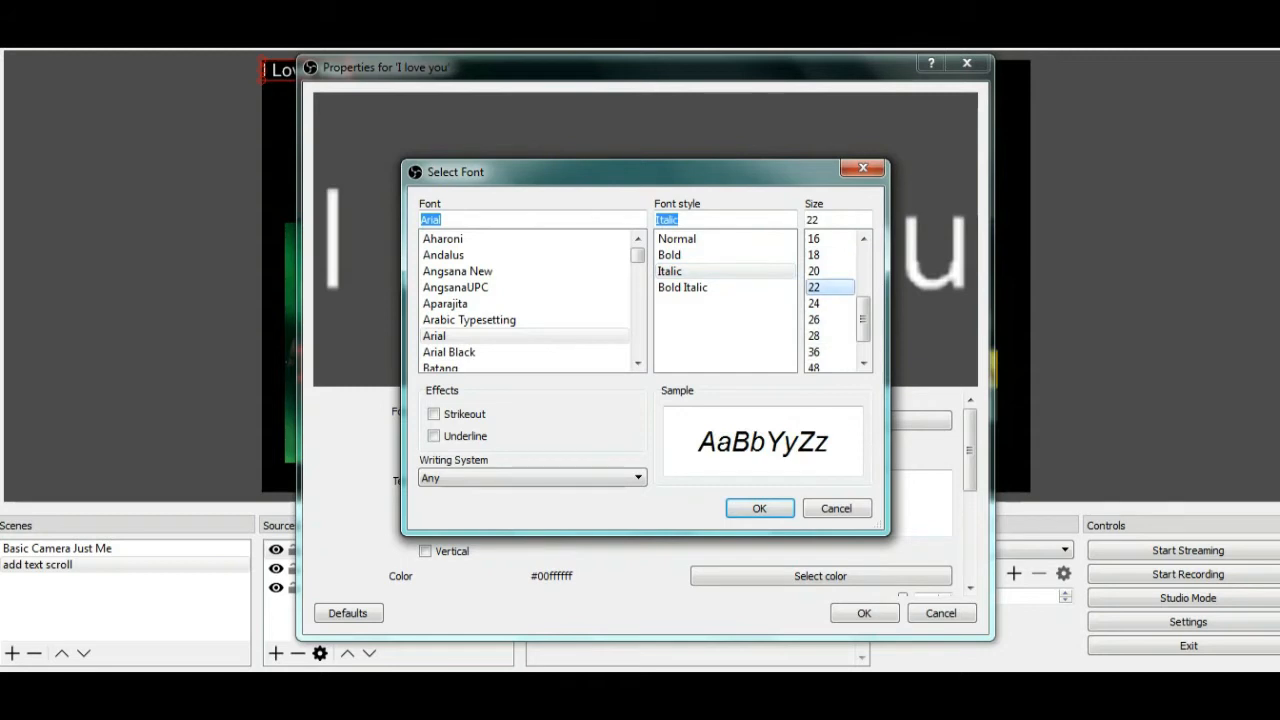
left_click(434, 414)
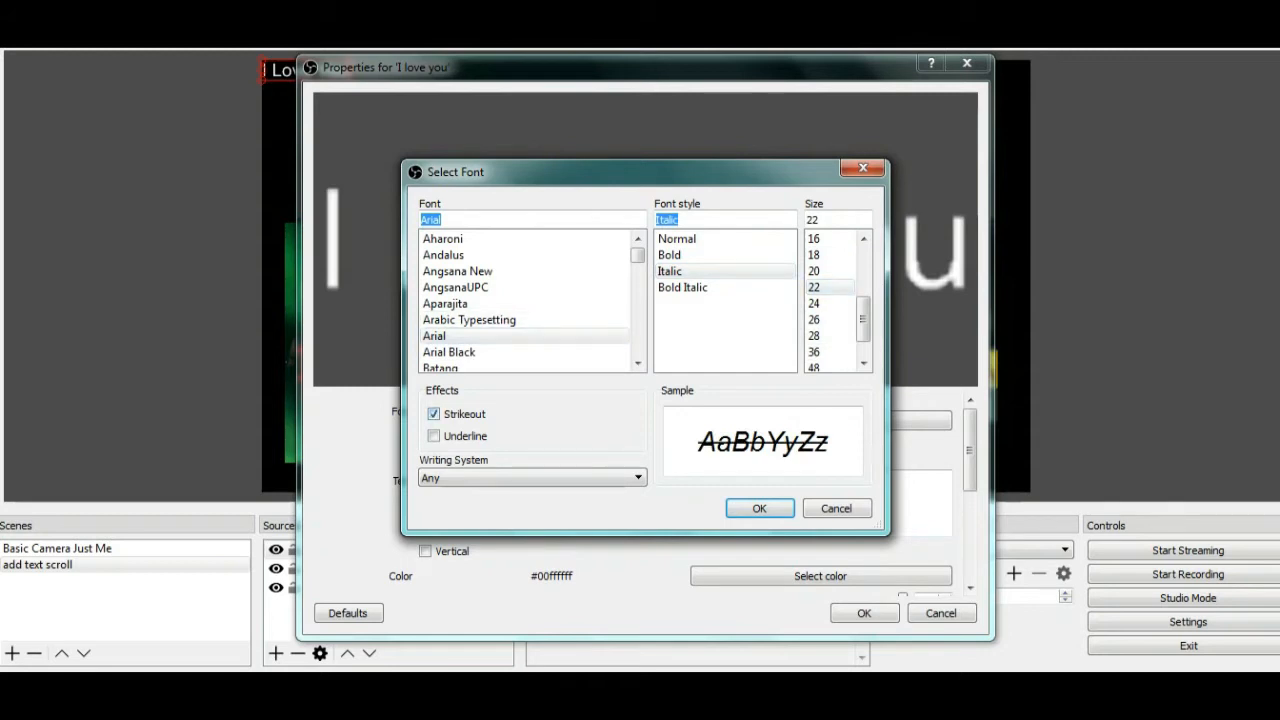
left_click(434, 436)
left_click(434, 414)
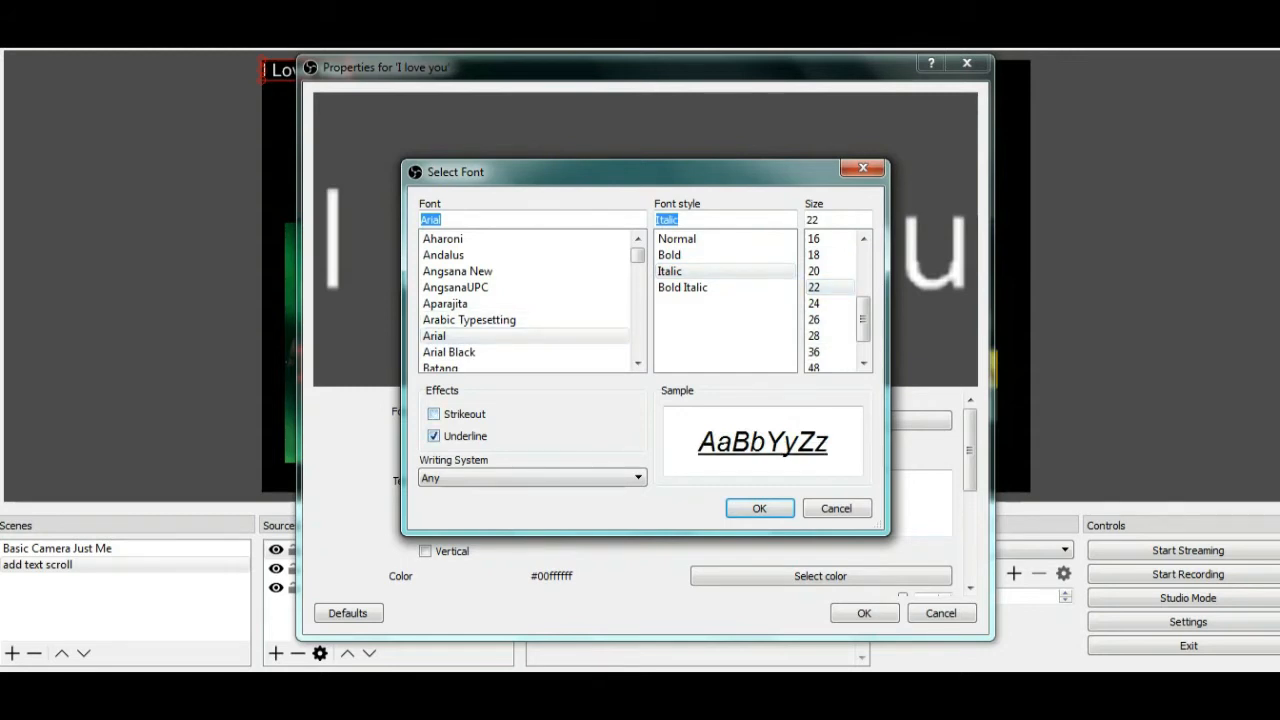
left_click(434, 436)
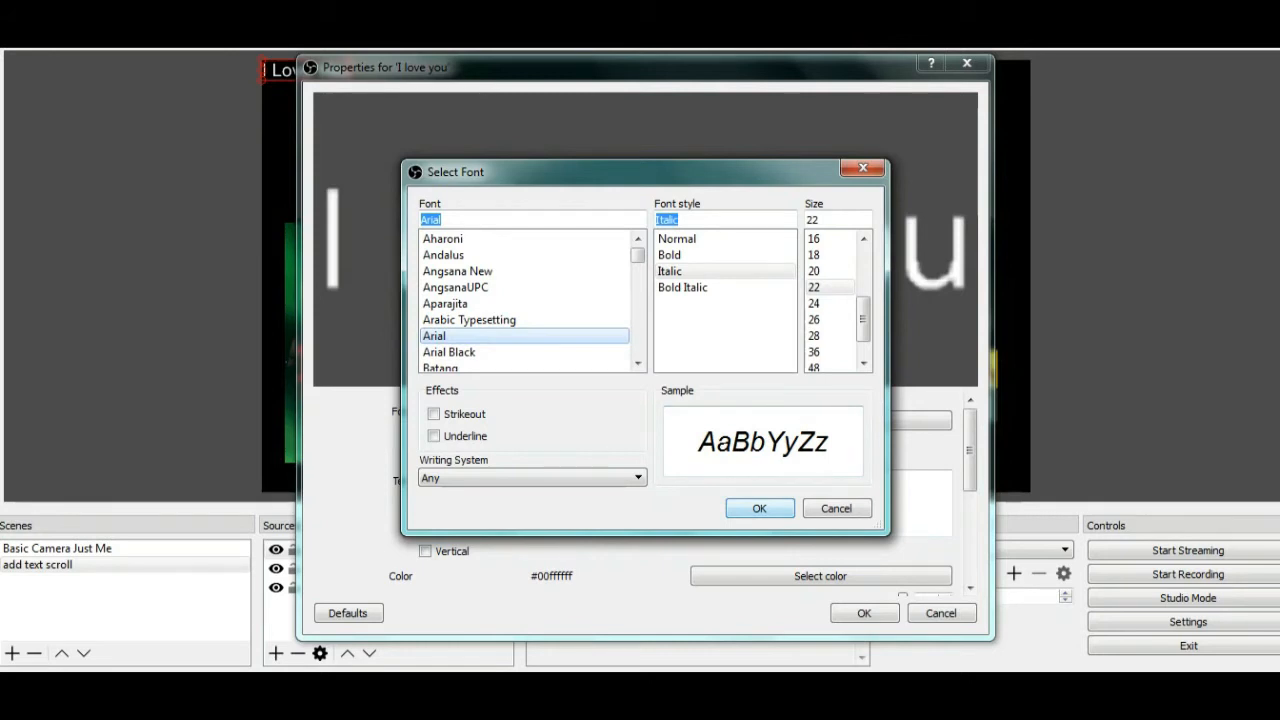
left_click(759, 508)
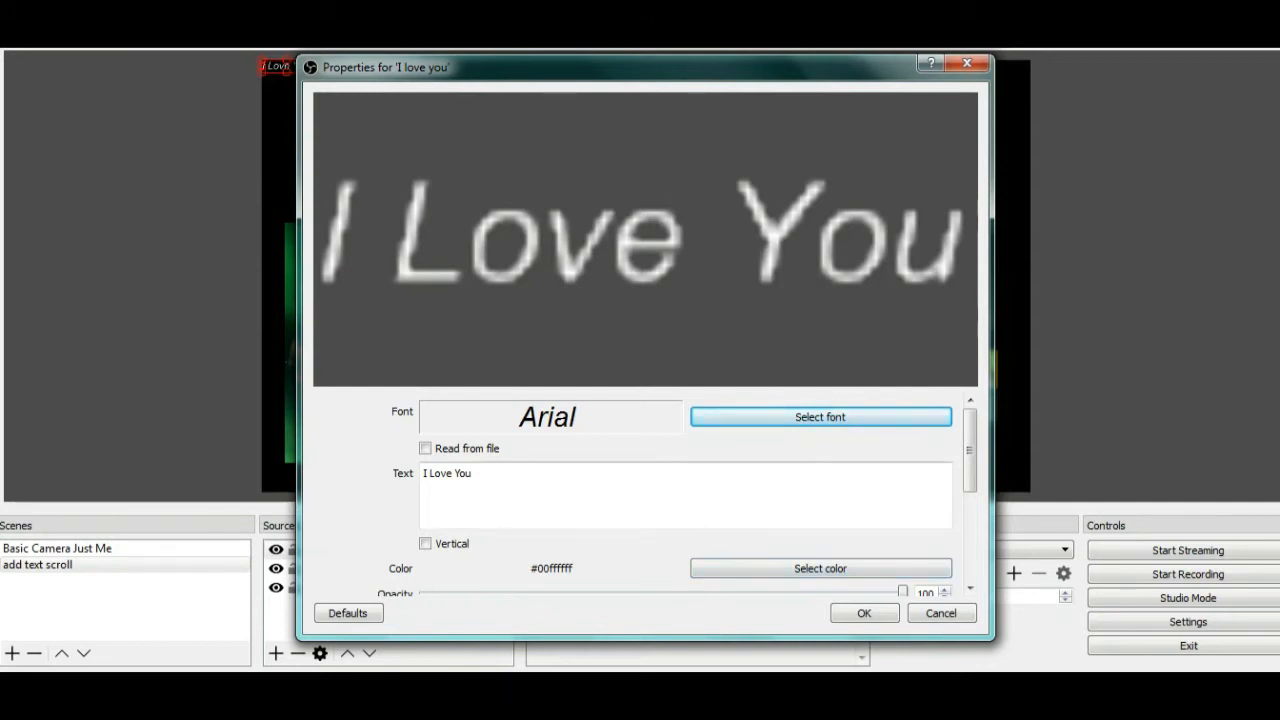
Keep the text horizontal, colour it yellow (#ffff00), and accept the source's properties.
left_click(425, 543)
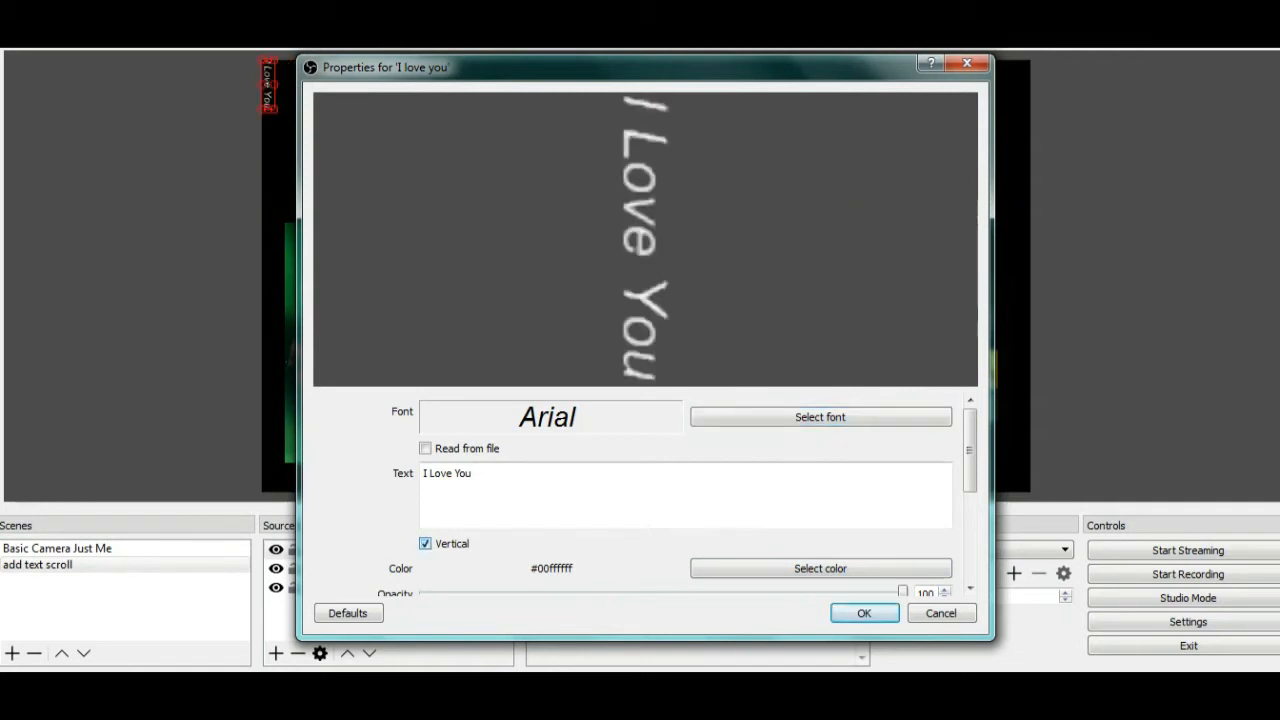
left_click(425, 543)
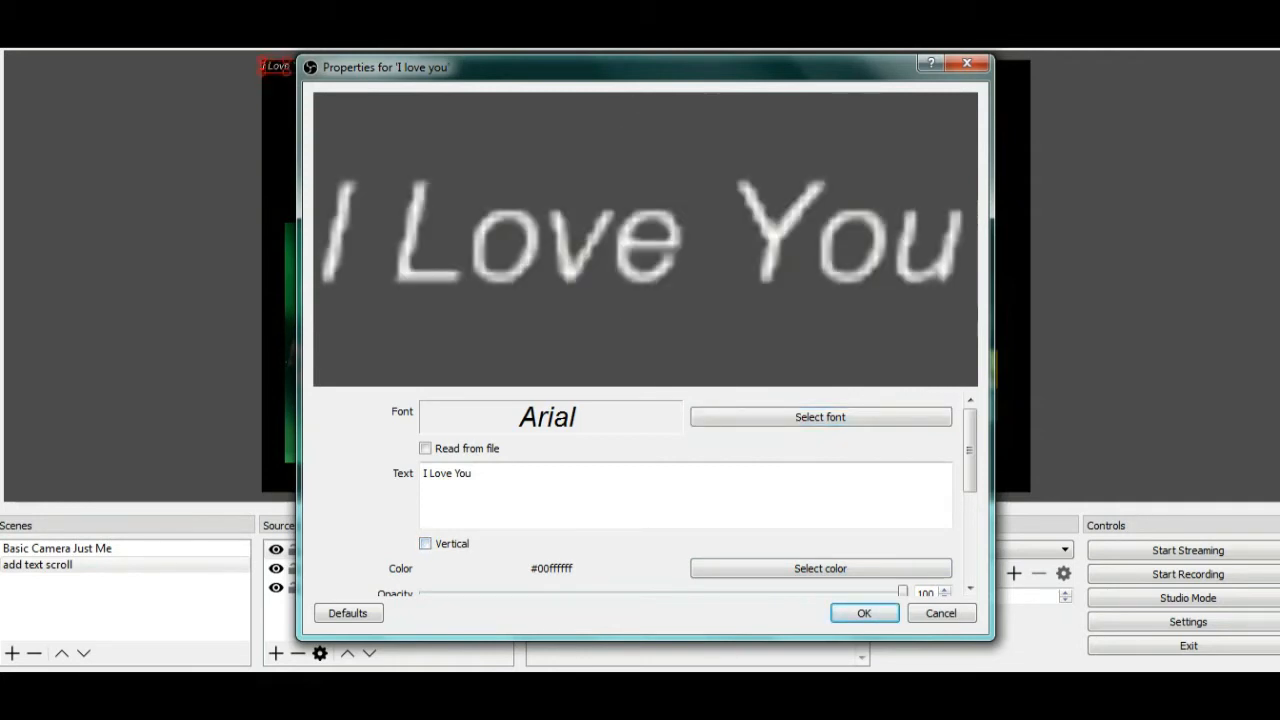
left_click(820, 568)
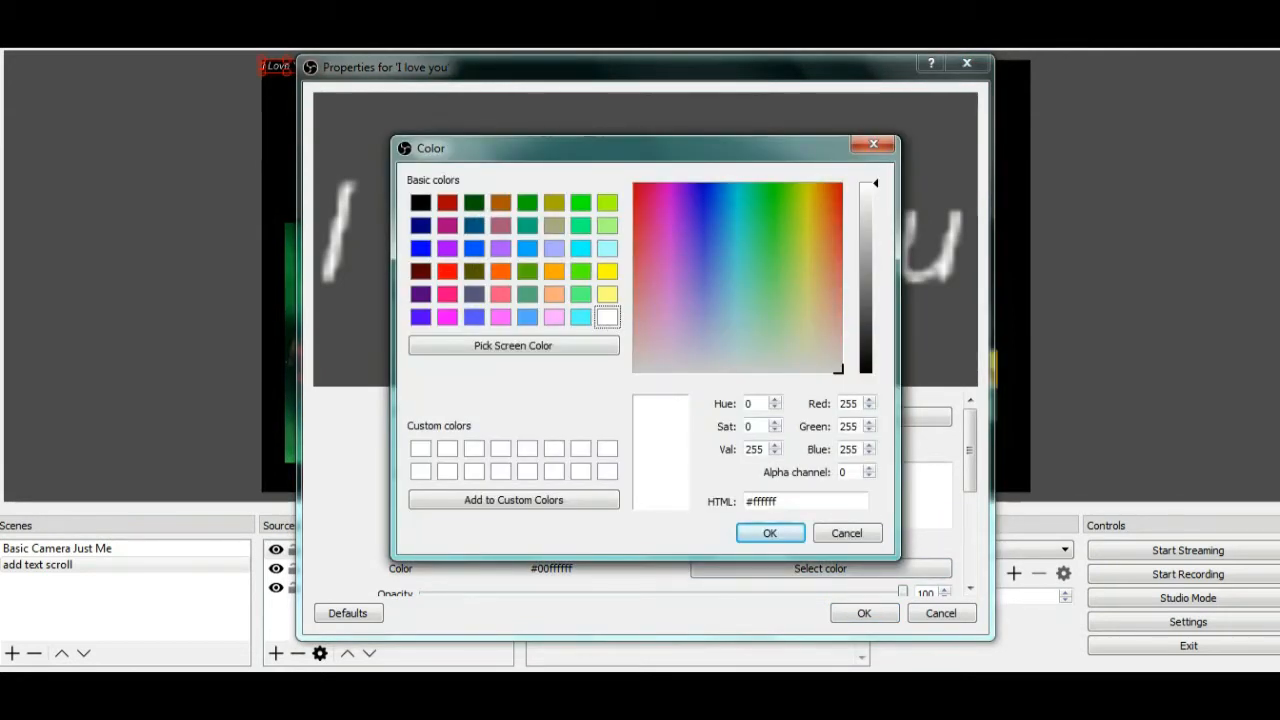
left_click(607, 272)
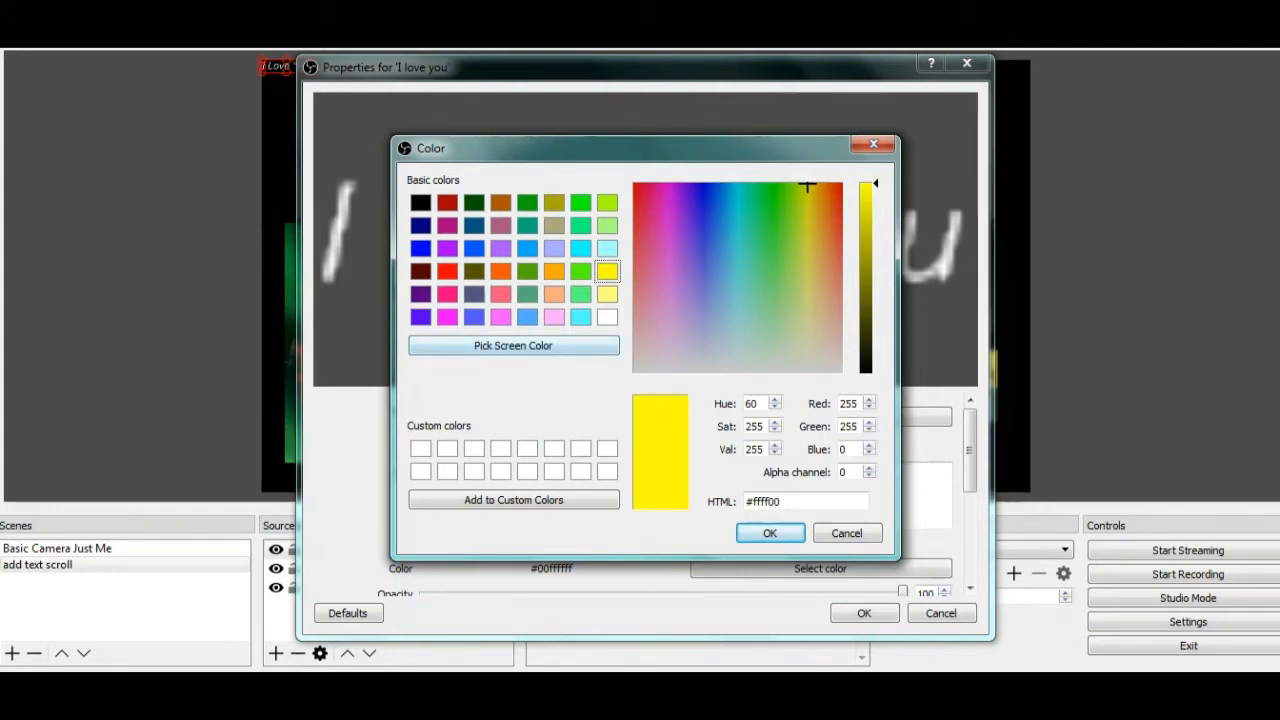
key("Return")
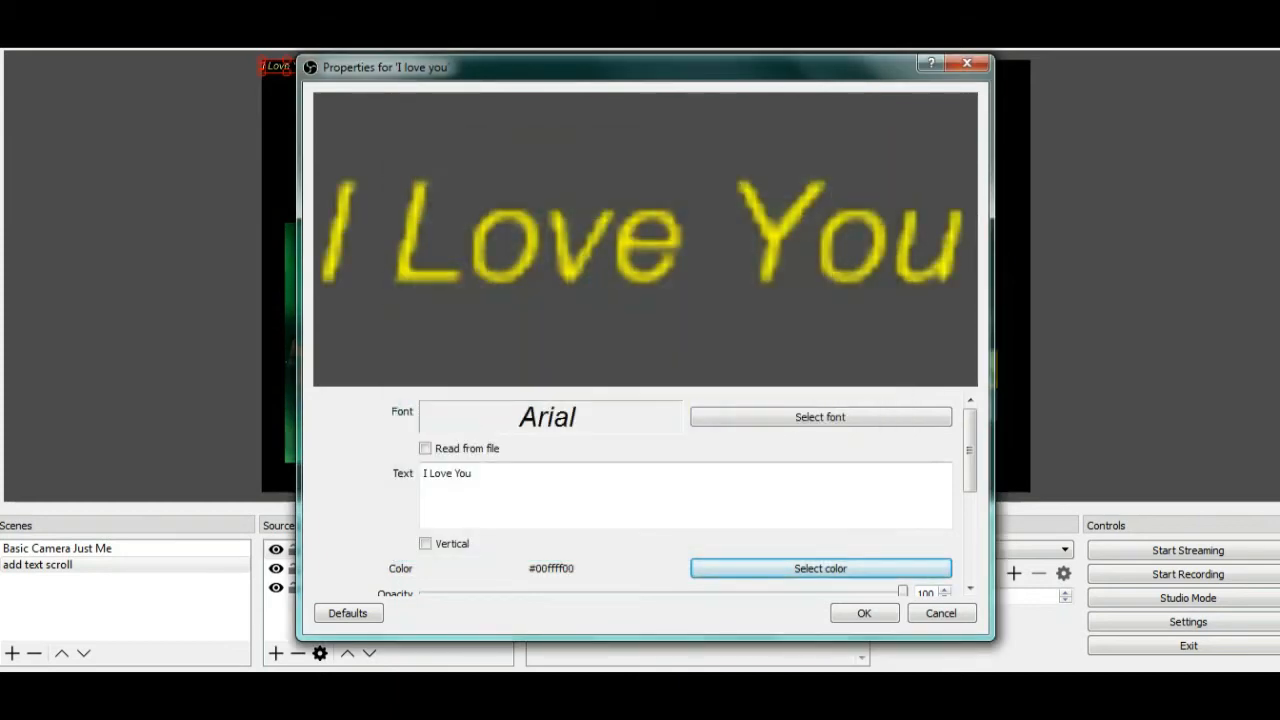
left_click(864, 613)
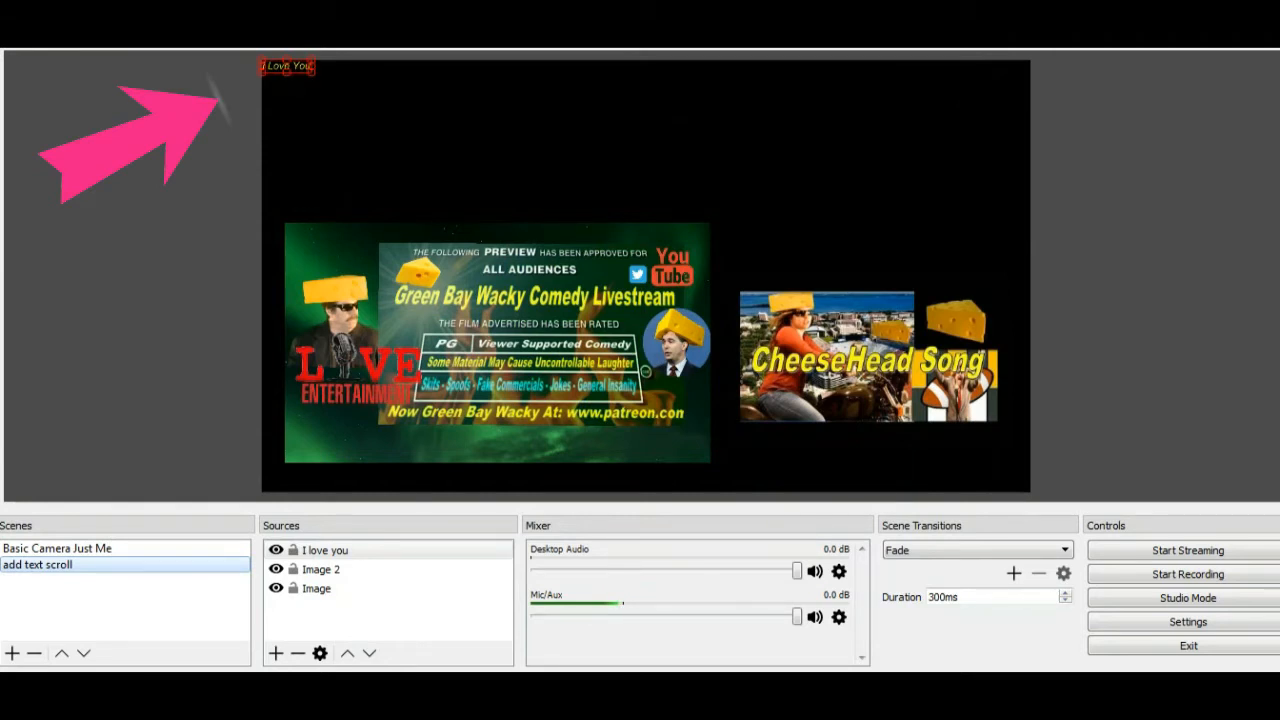
Move the "I Love You" text to the upper middle of the canvas, above the images, and enlarge it about five times.
left_click(288, 67)
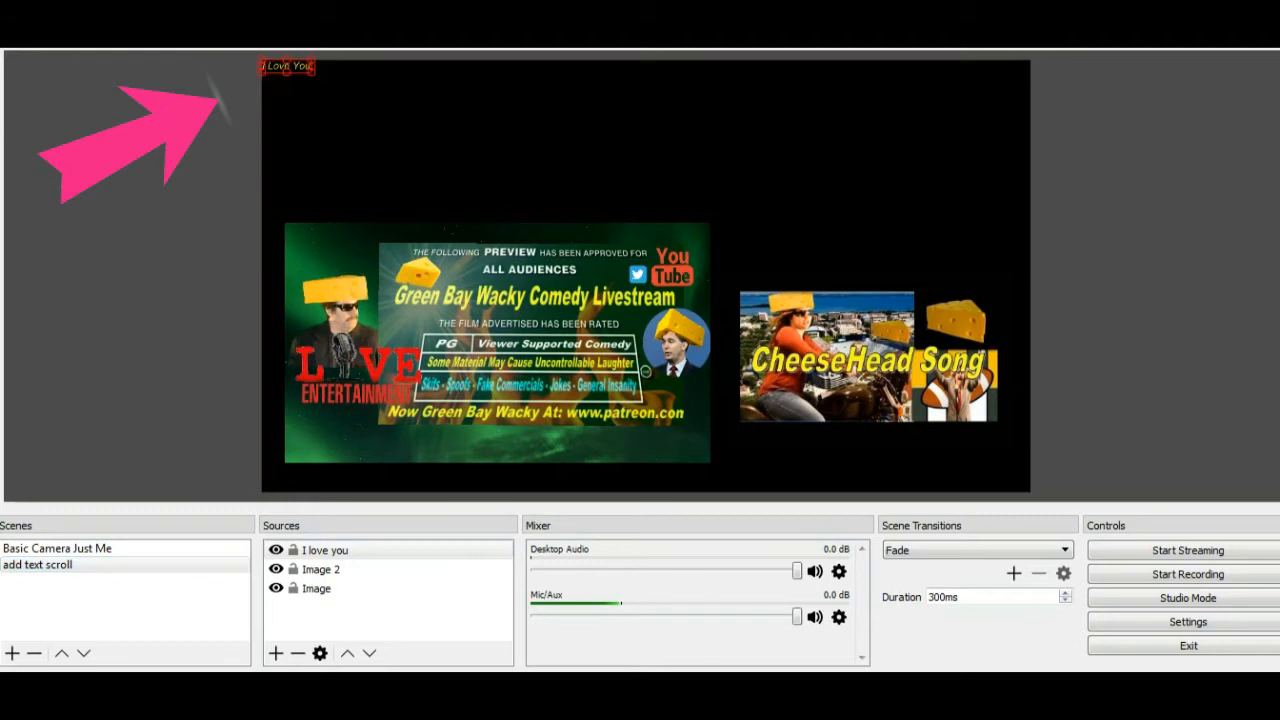
left_click_drag(288, 67, 486, 93)
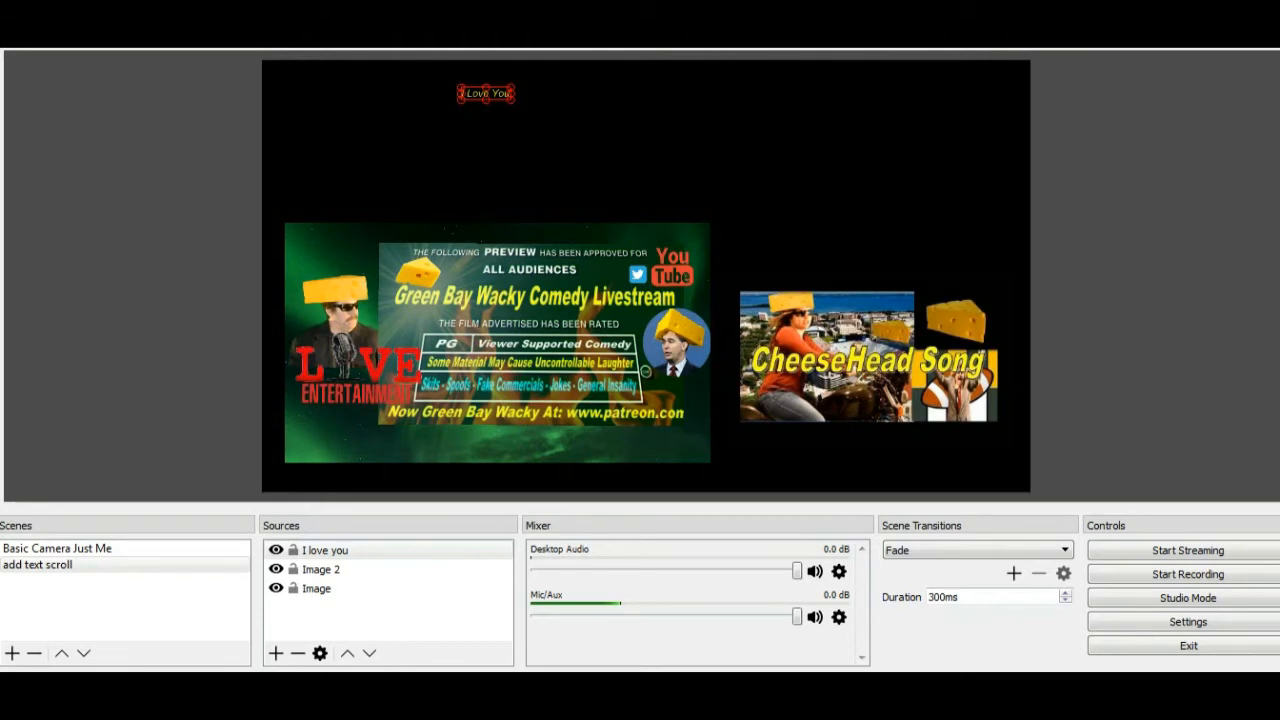
left_click_drag(514, 101, 742, 157)
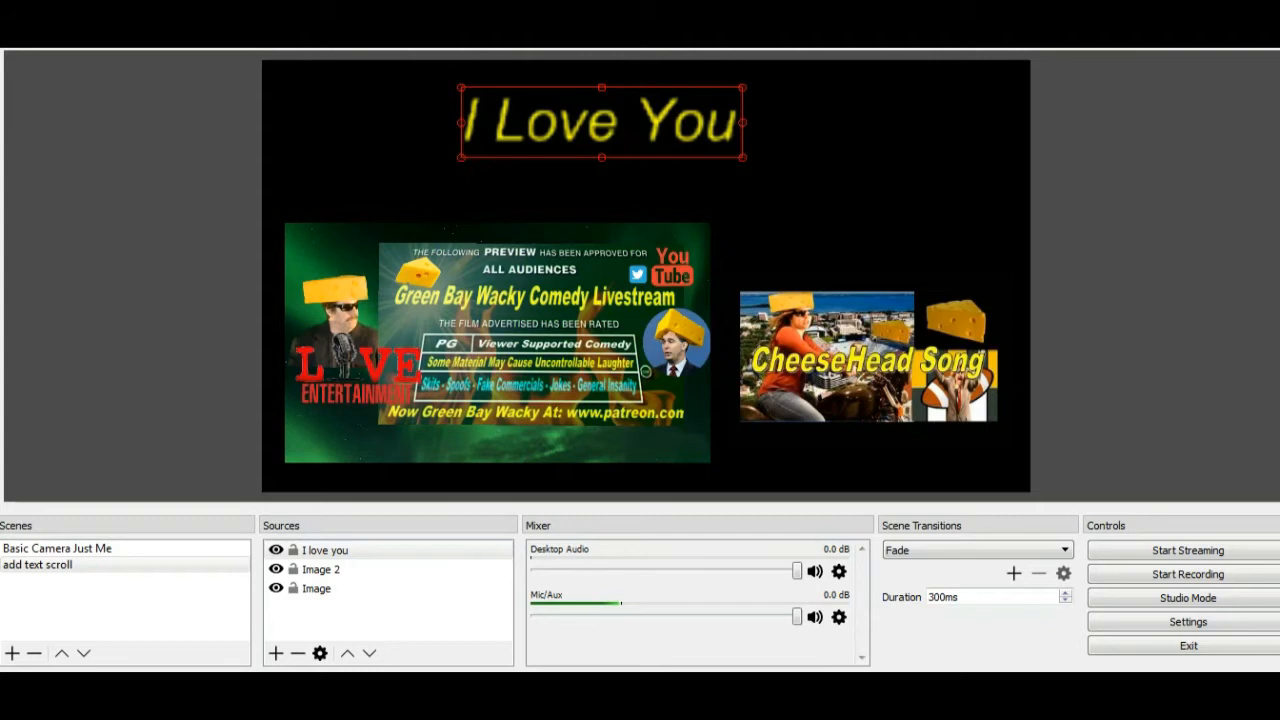
left_click_drag(601, 122, 682, 151)
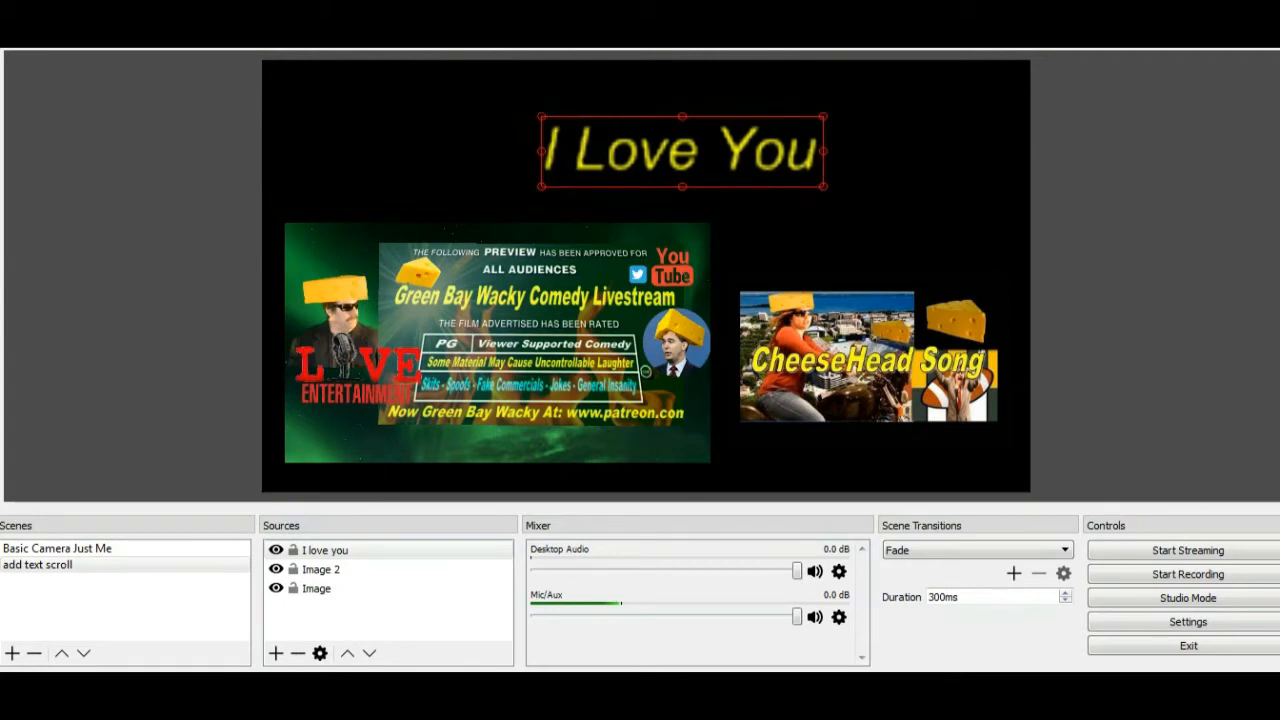
left_click(868, 222)
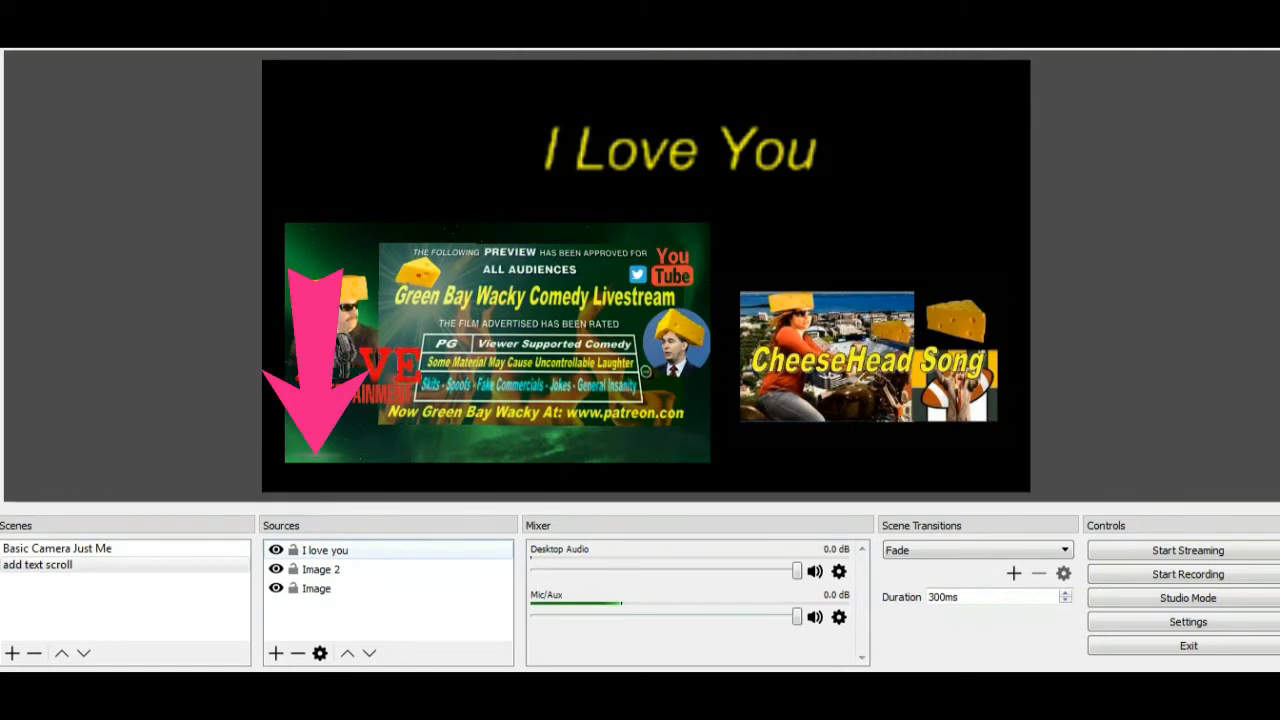
Add a Scroll effect filter to the "I love you" source, keeping Scroll as its name.
left_click(326, 551)
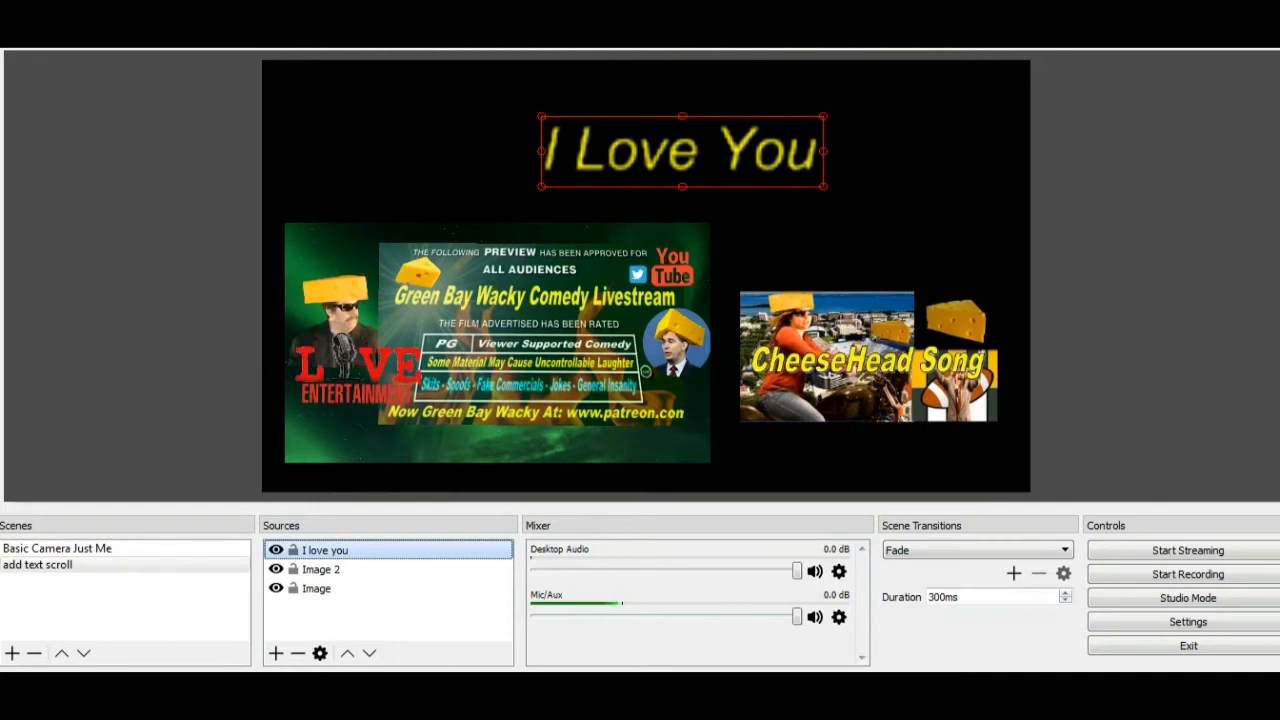
right_click(320, 550)
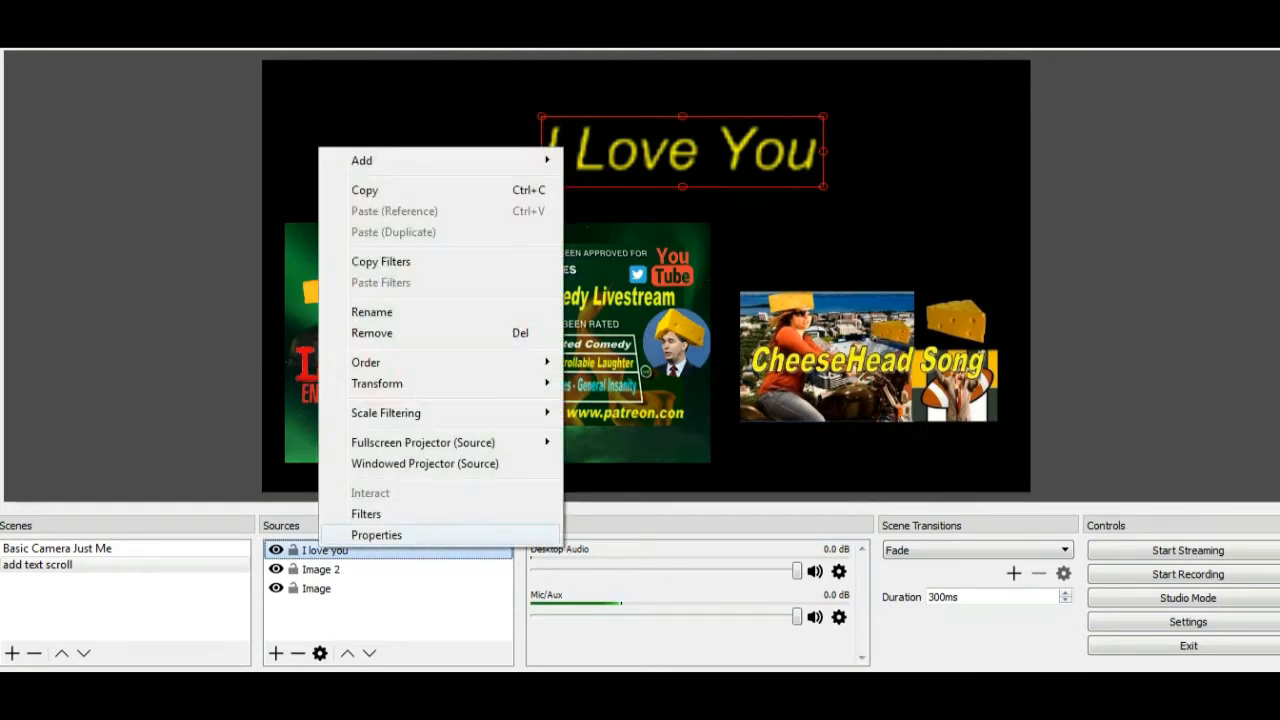
left_click(366, 514)
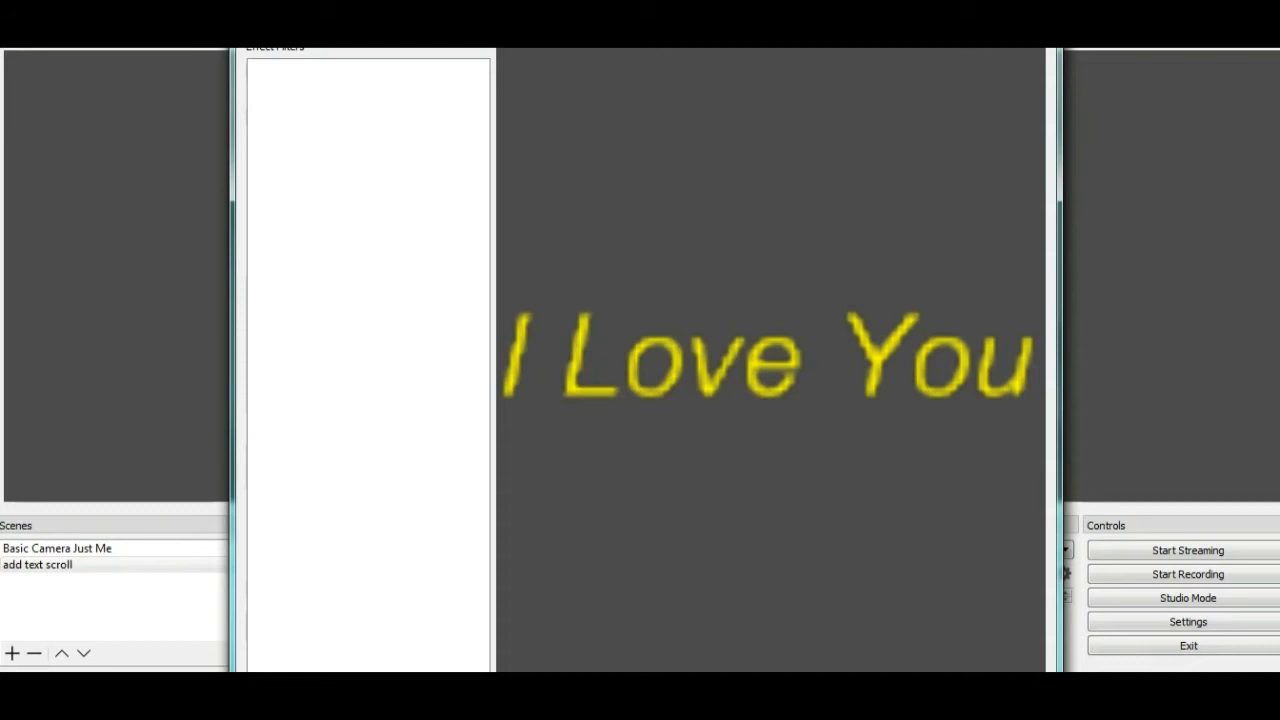
left_click_drag(645, 4, 645, 128)
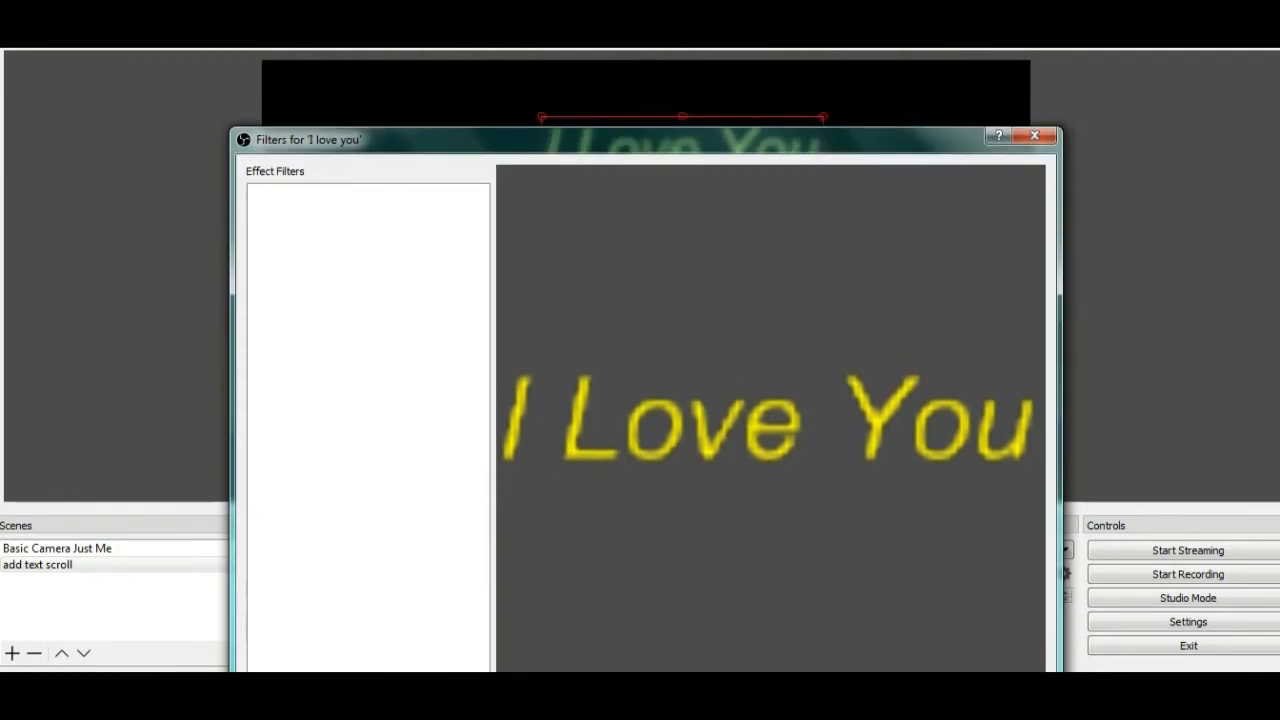
left_click_drag(645, 128, 659, 68)
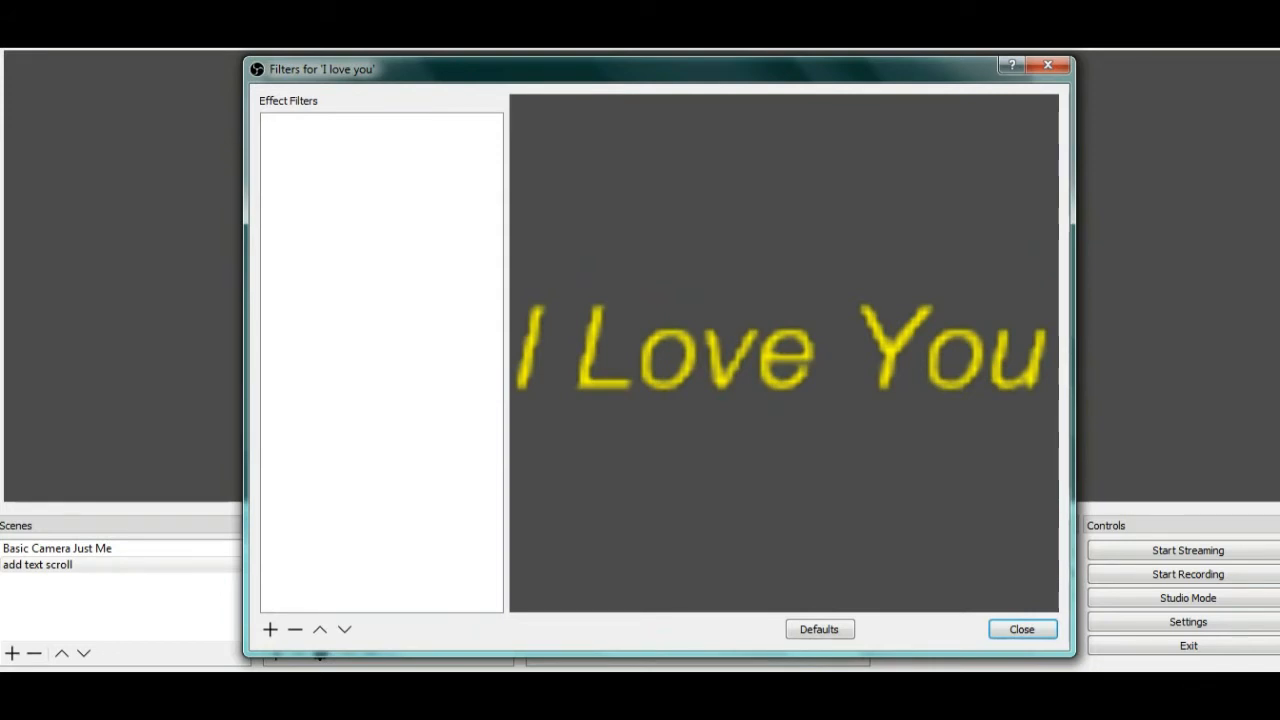
left_click(270, 629)
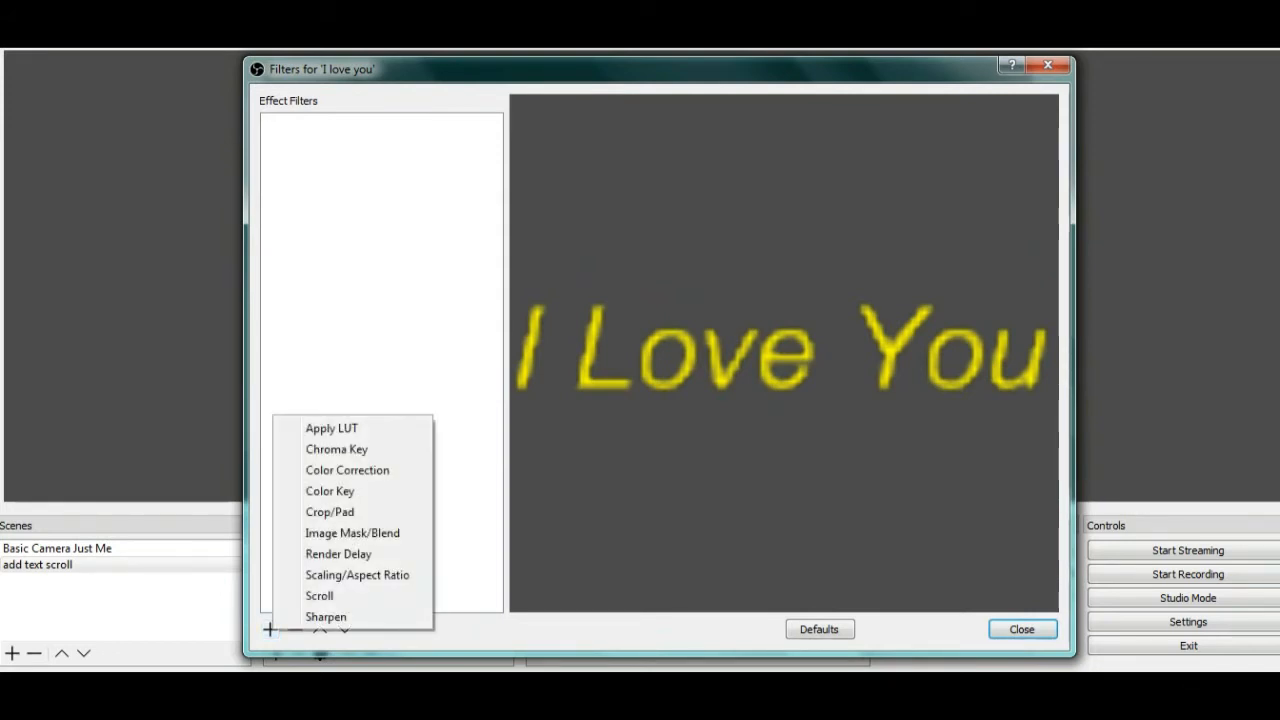
left_click(320, 596)
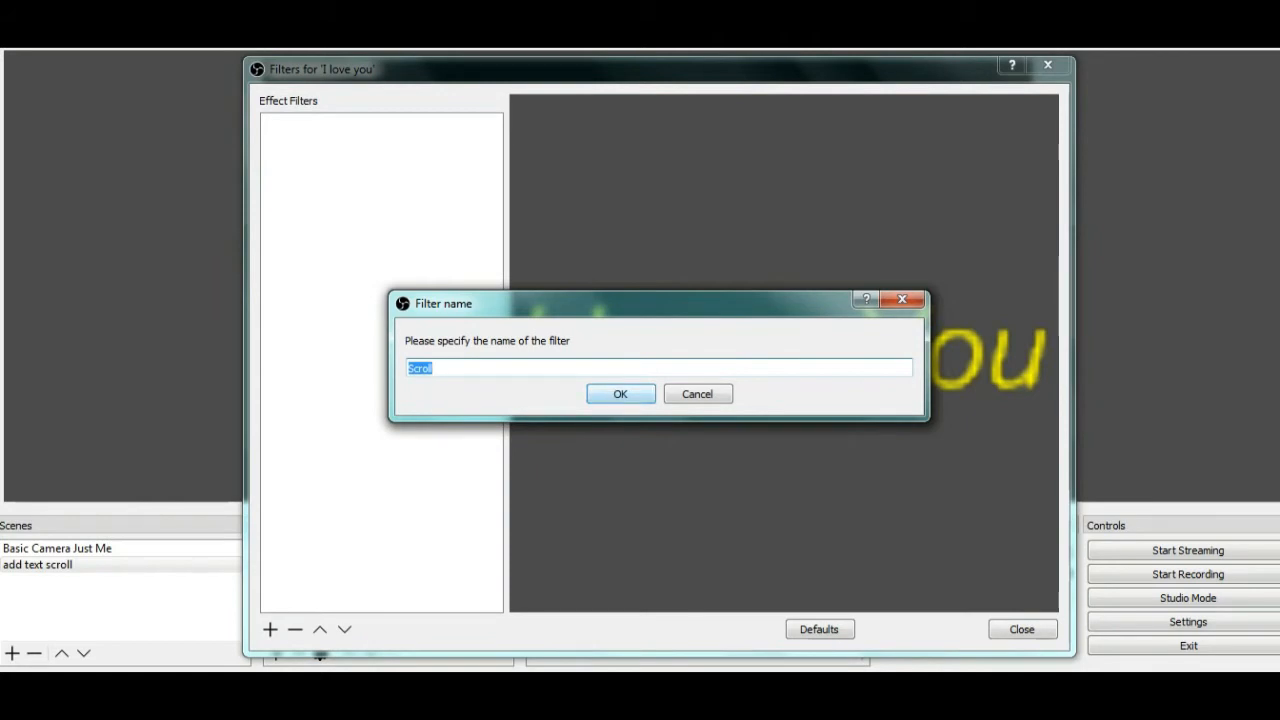
key("Return")
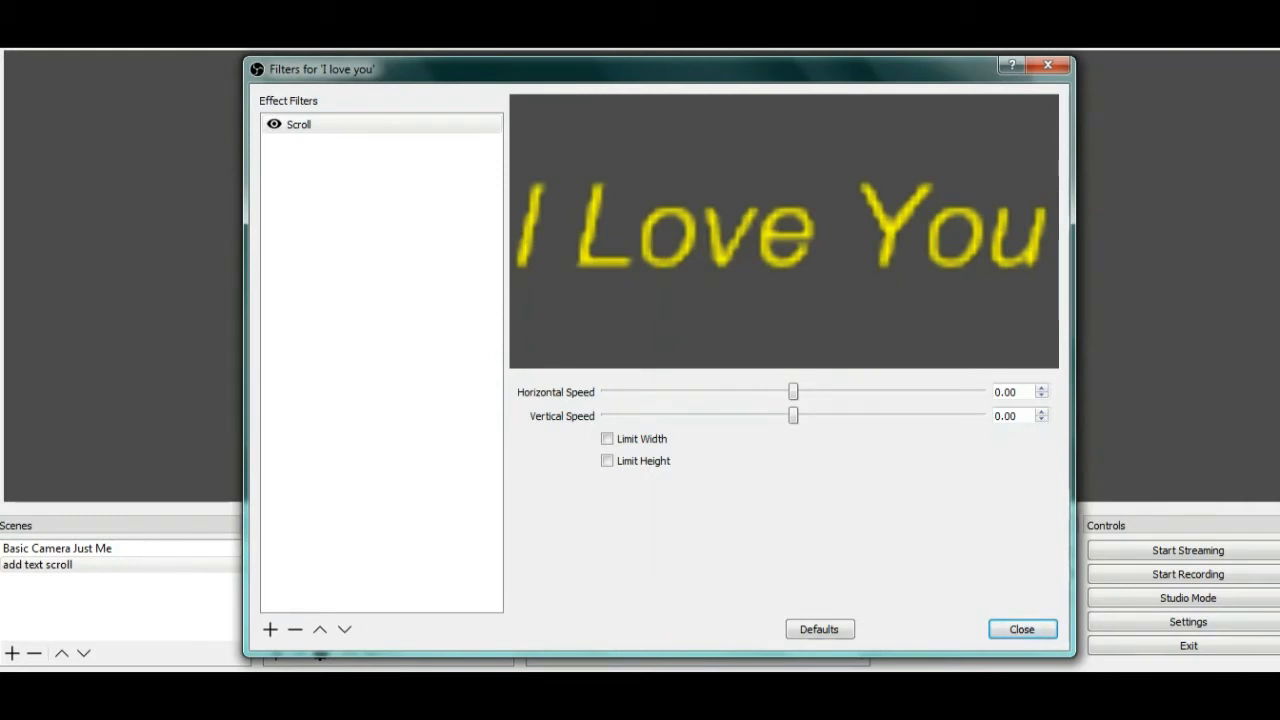
Try a horizontal scroll speed of 3.00, return it to 0.00, and set the vertical speed to 8.00.
mouse_move(793, 392)
left_mouse_down()
mouse_move(857, 392)
mouse_move(794, 392)
left_mouse_up()
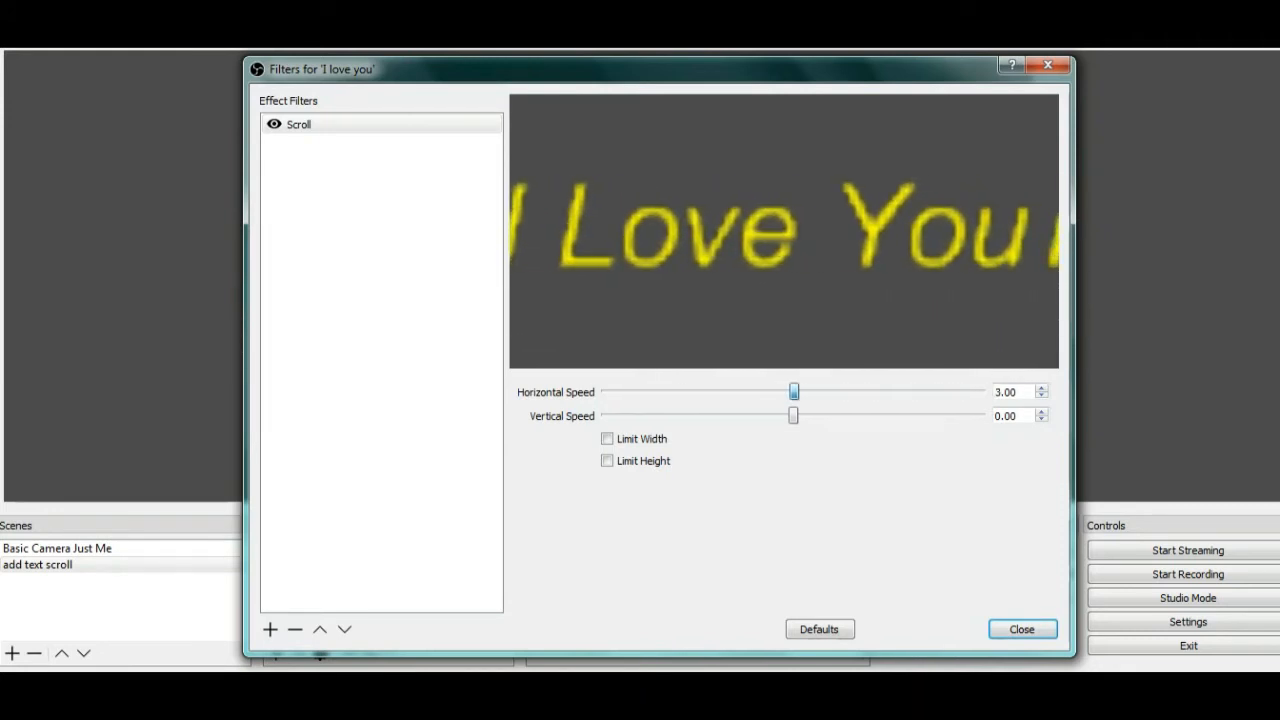
left_click(1042, 396)
left_click(1042, 396)
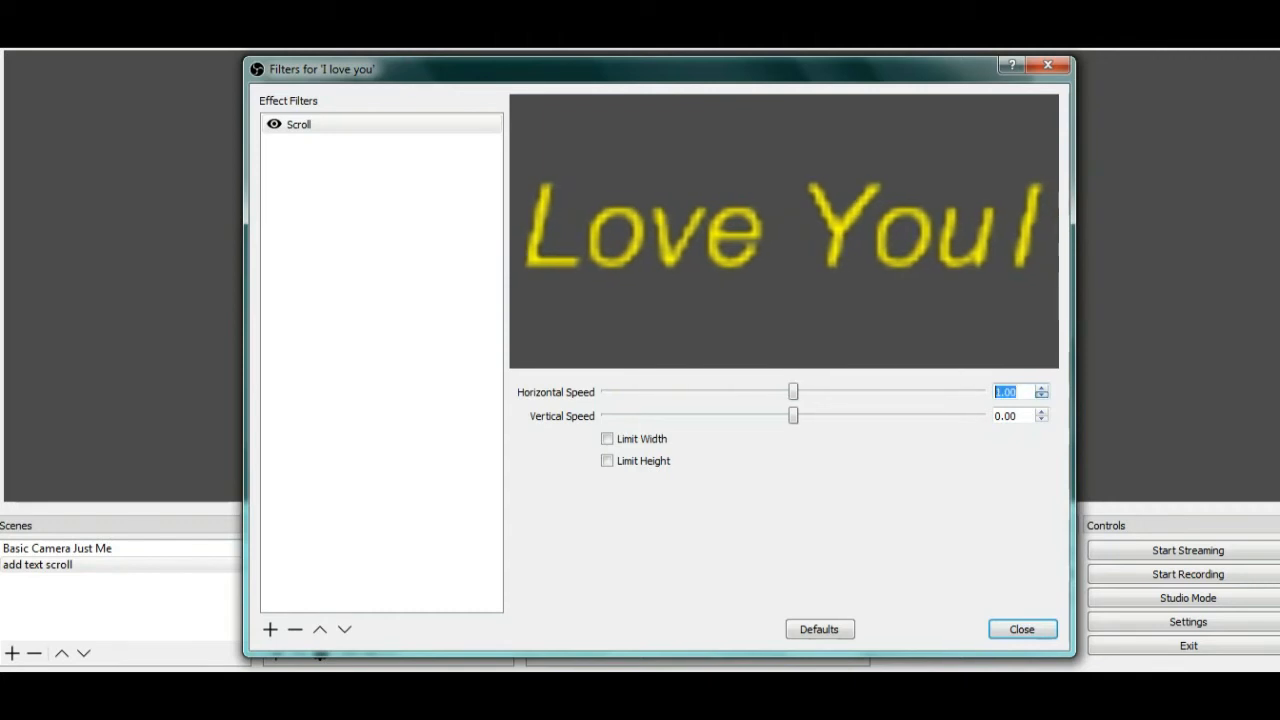
left_click(1042, 396)
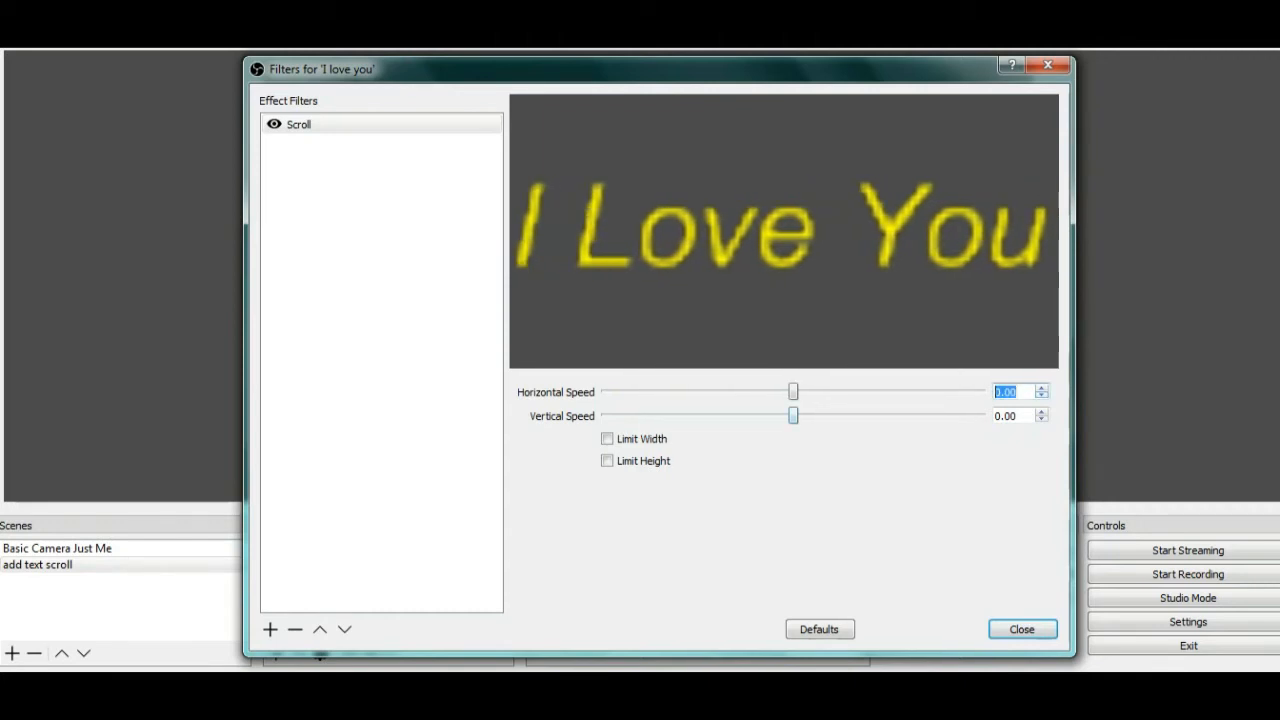
mouse_move(793, 415)
left_mouse_down()
mouse_move(814, 415)
mouse_move(796, 415)
left_mouse_up()
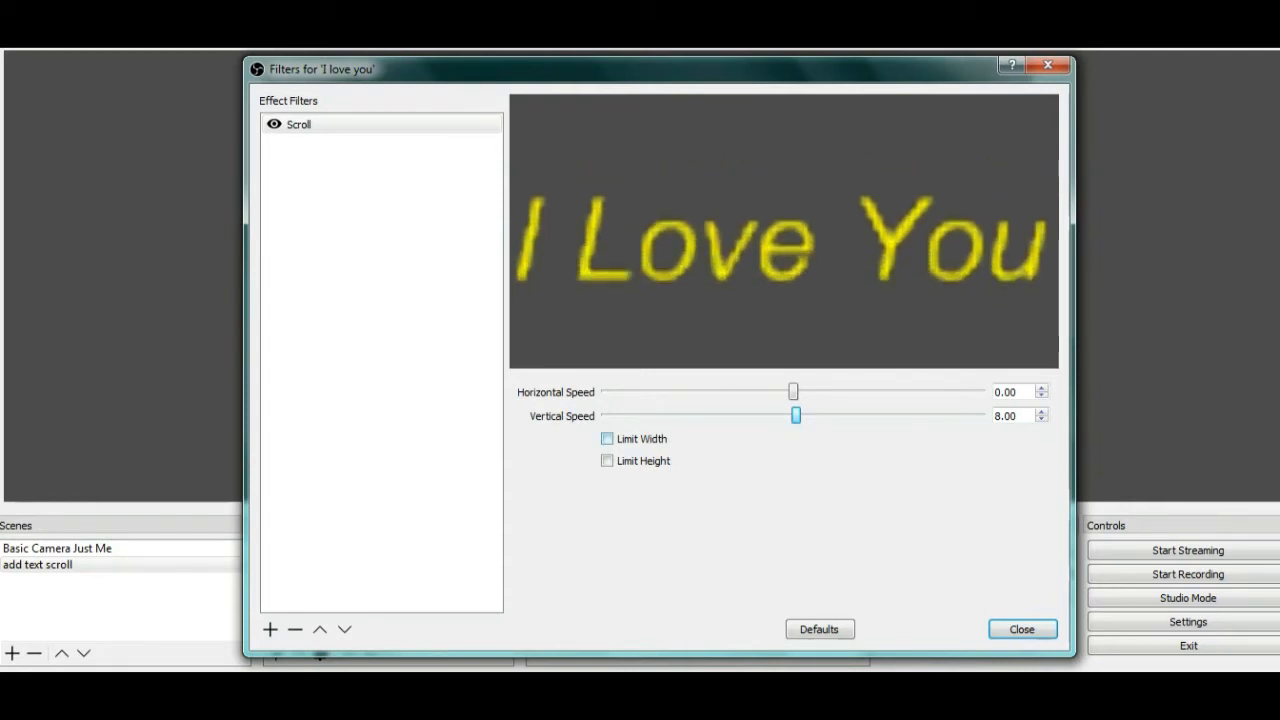
Try limiting the scroll's width and height, and close the filters with both limits turned off.
left_click(607, 438)
left_click(607, 483)
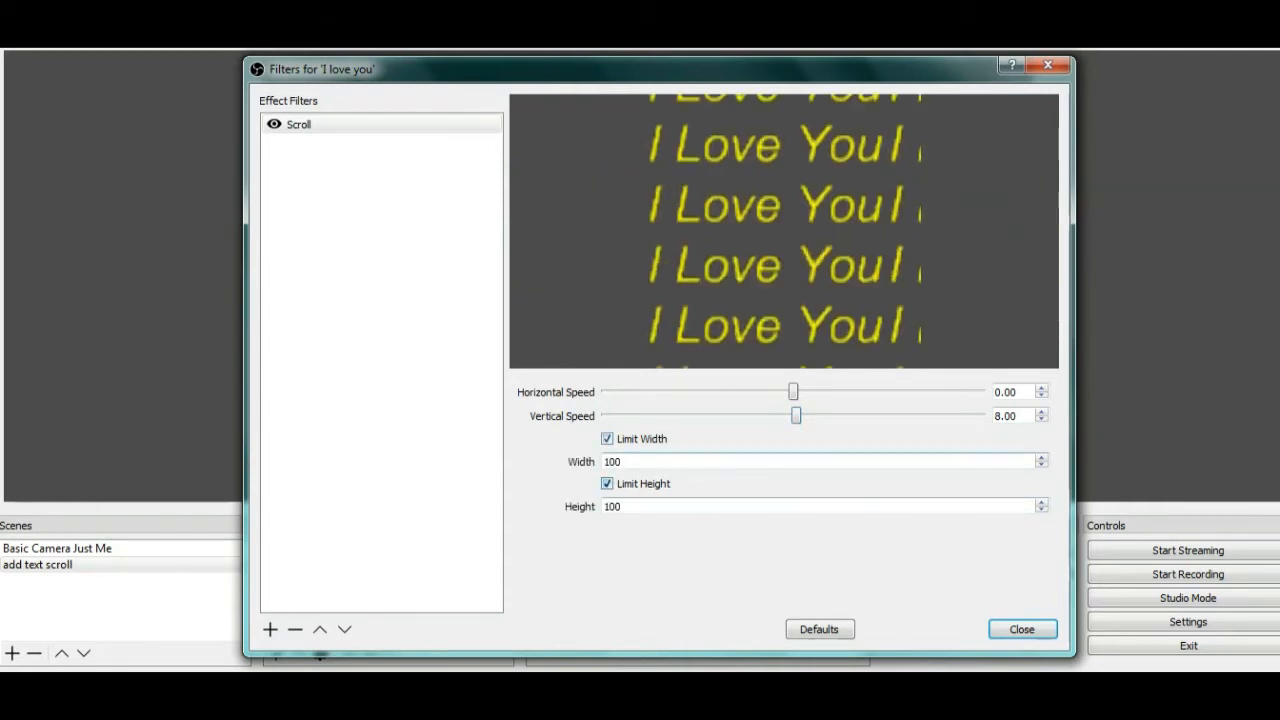
left_click(607, 438)
left_click(607, 460)
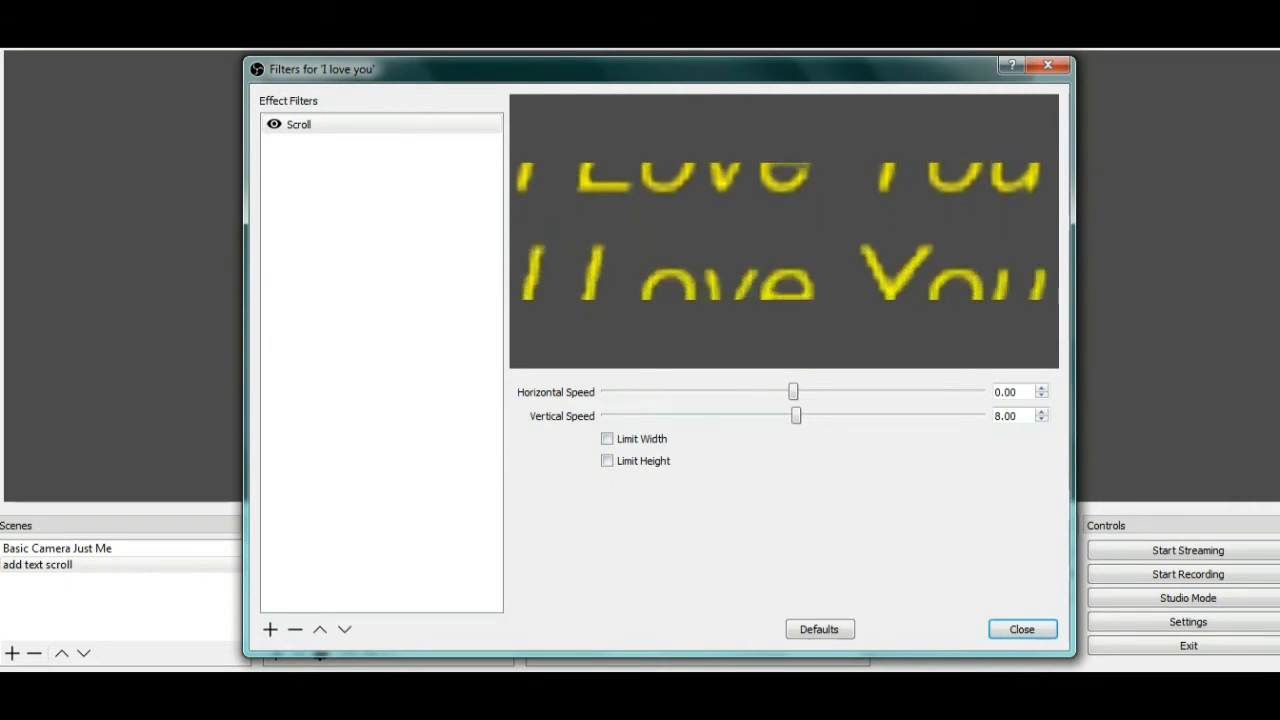
left_click(1022, 629)
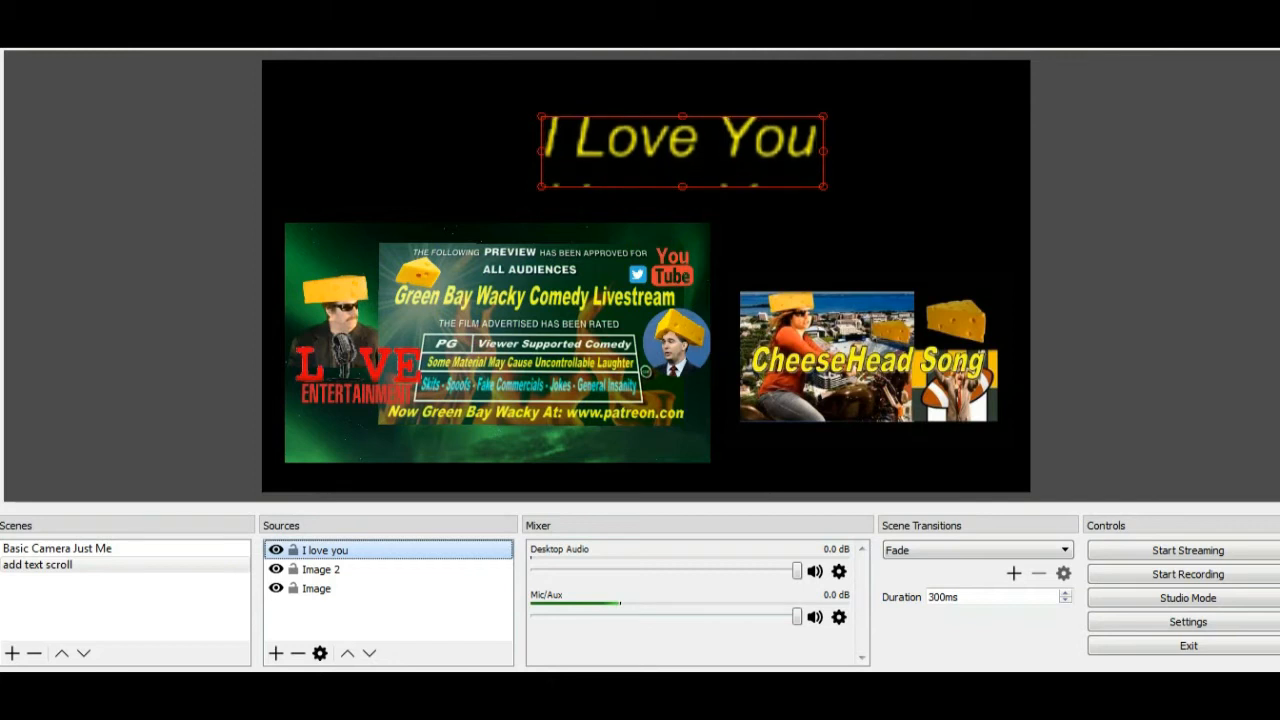
Select the comedy livestream image, the CheeseHead Song image and the "I love you" text source in turn.
left_click(497, 343)
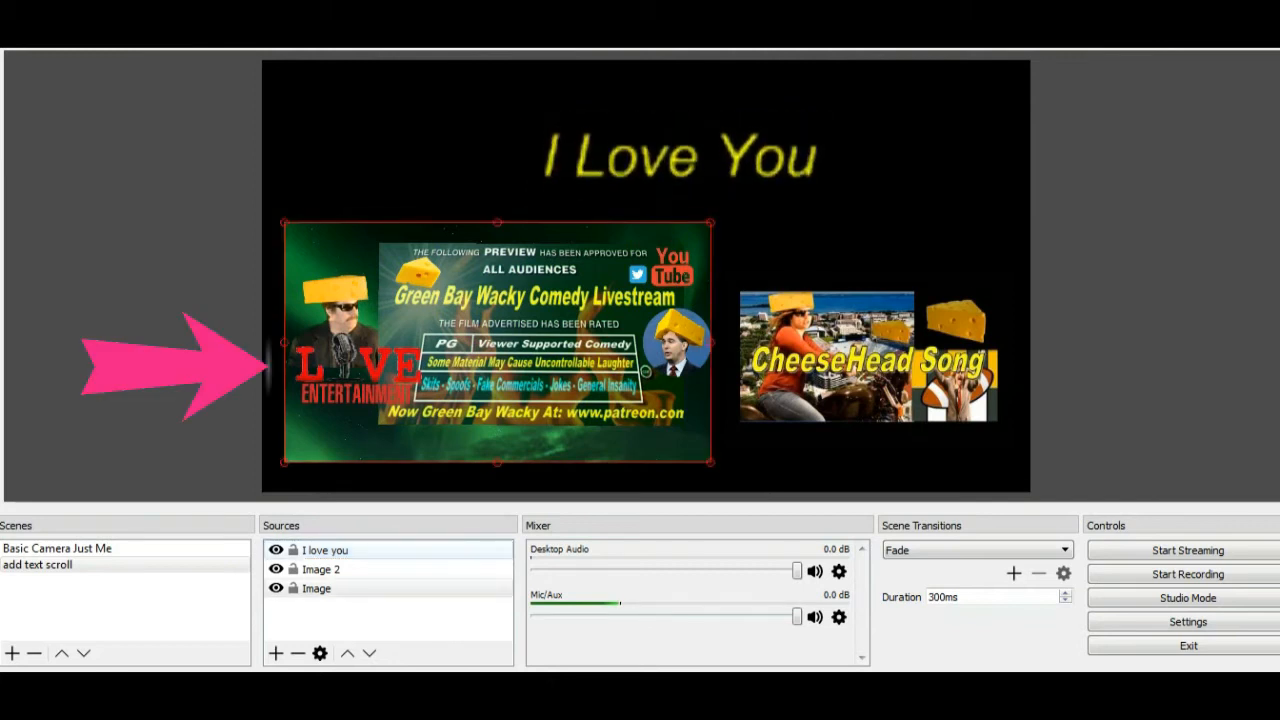
left_click(869, 359)
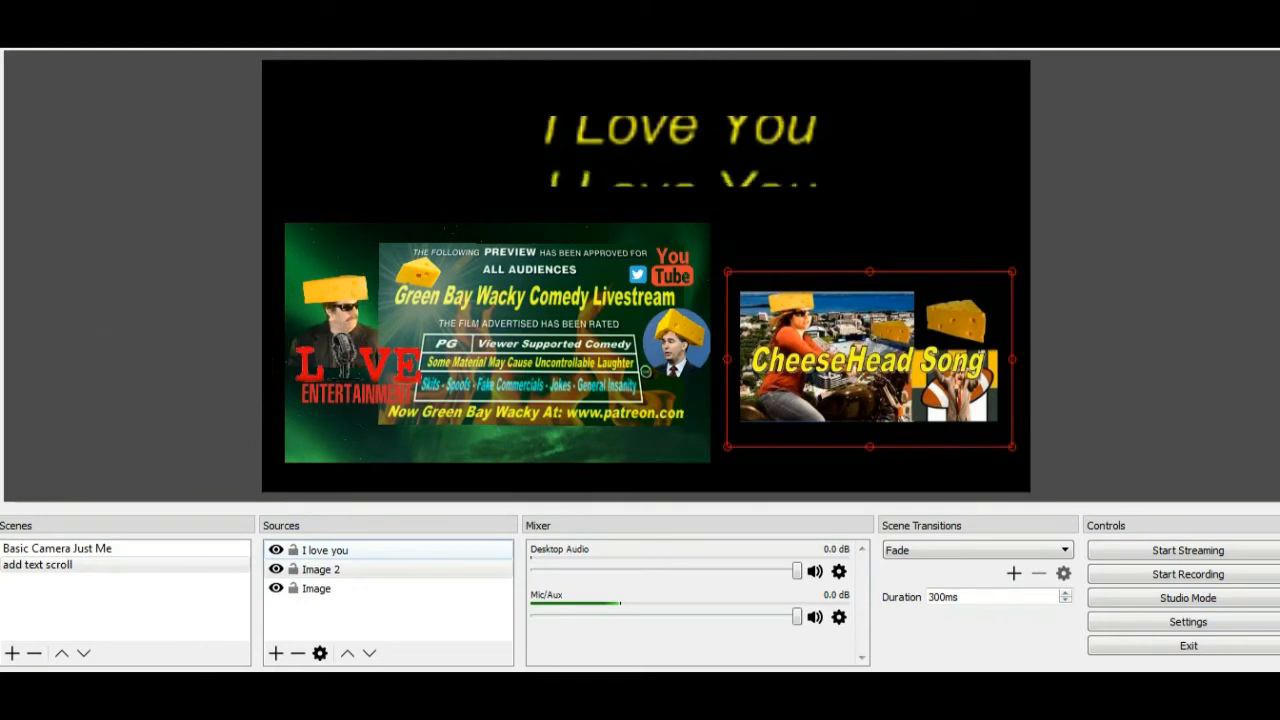
left_click(325, 550)
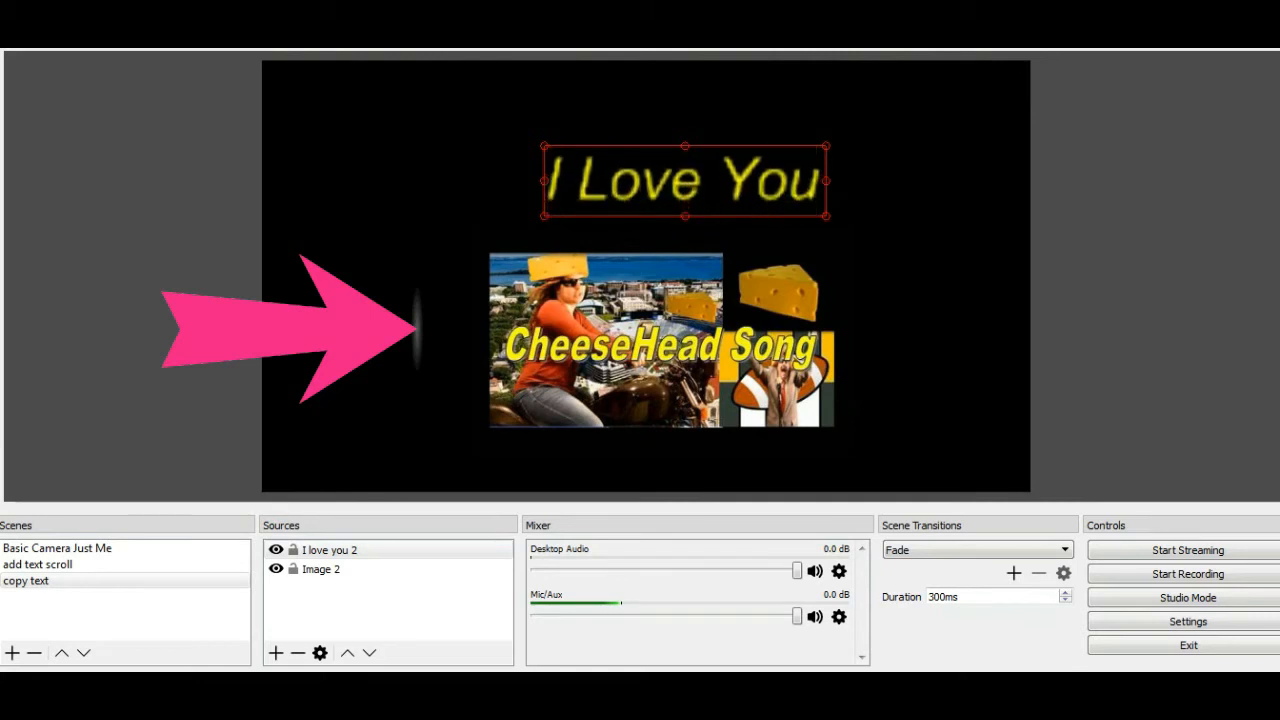
In the copy text scene, move the CheeseHead Song image behind the scrolling text and back below it.
left_click(662, 344)
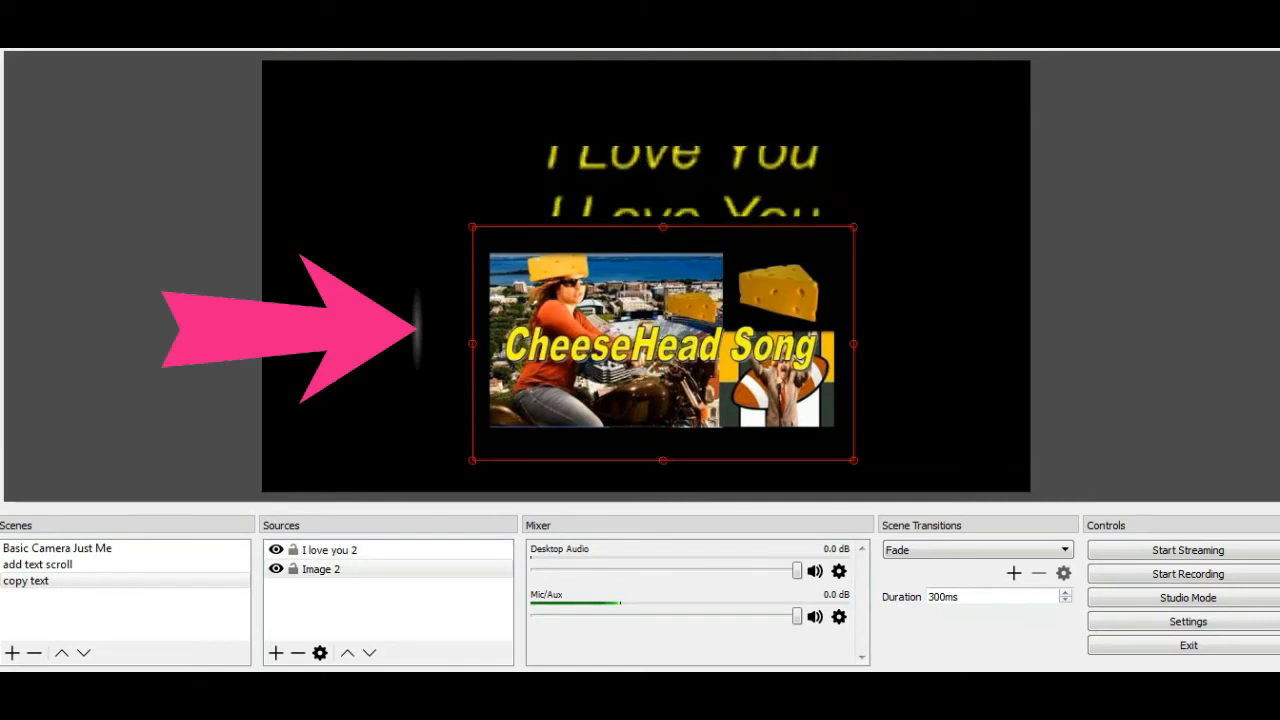
left_click_drag(662, 344, 667, 229)
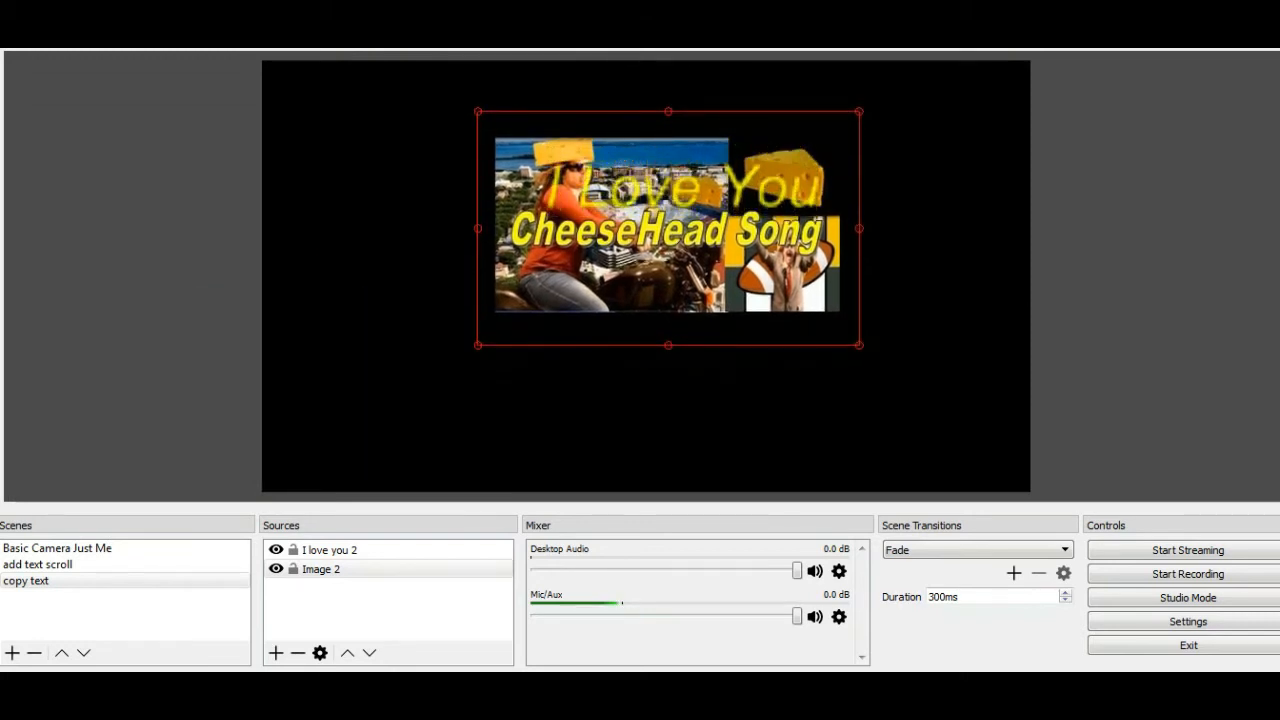
left_click_drag(667, 229, 670, 334)
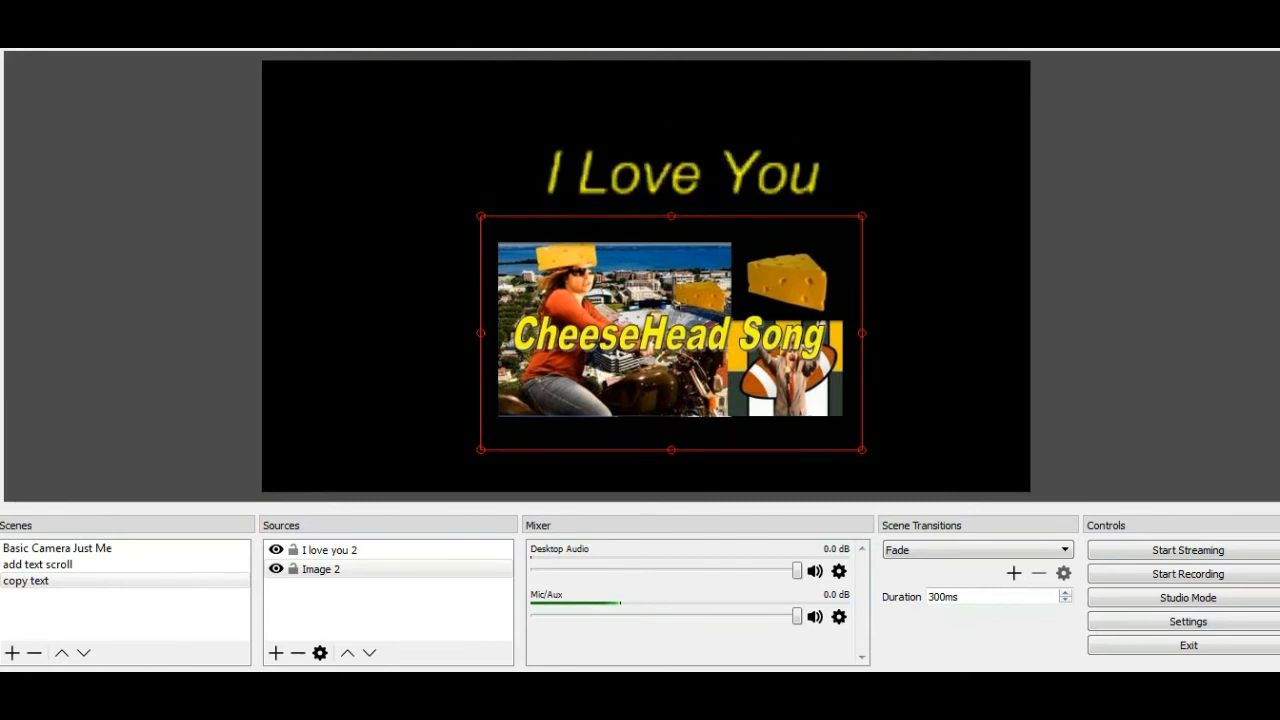
Move the CheeseHead Song image to the top of the source order in the copy text scene.
right_click(661, 334)
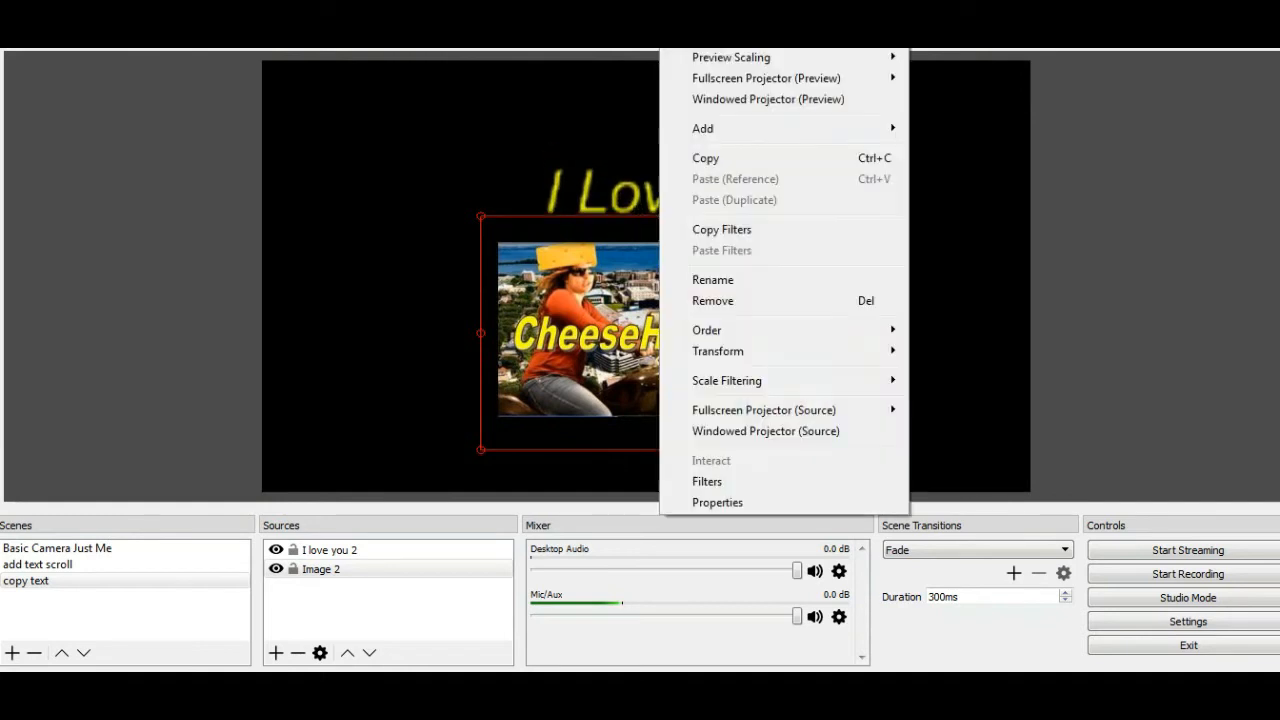
mouse_move(708, 330)
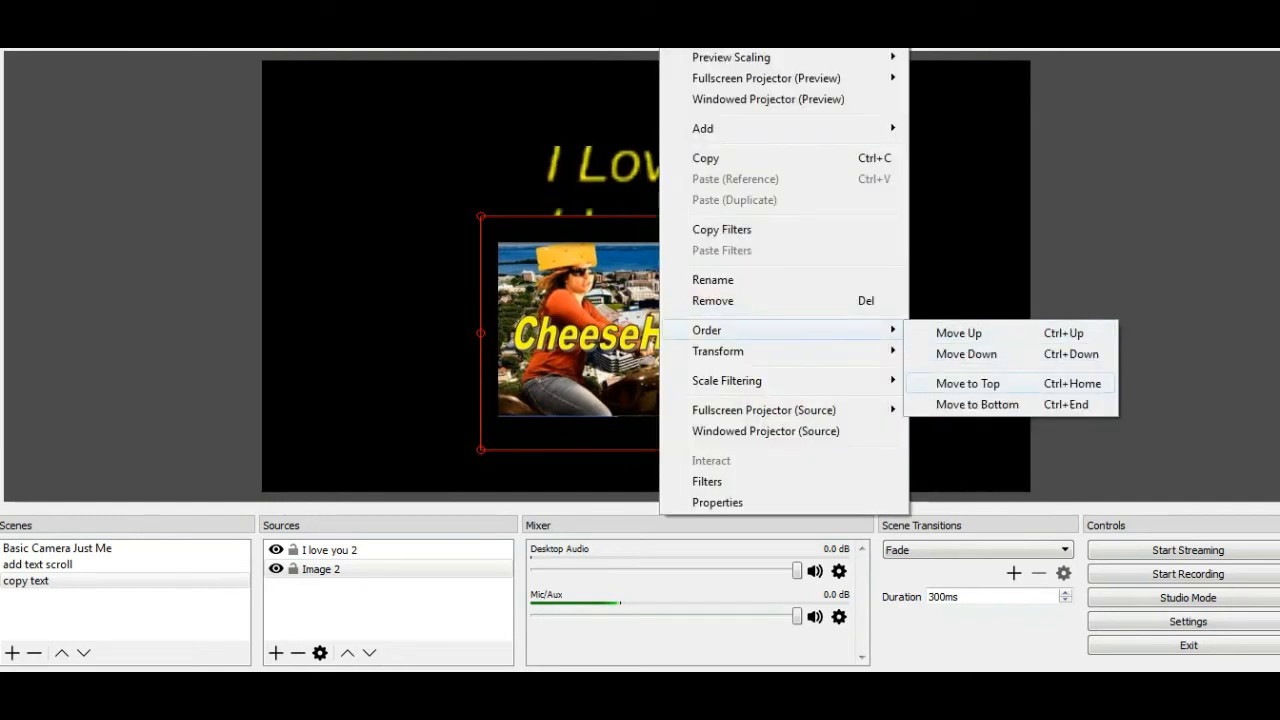
left_click(968, 383)
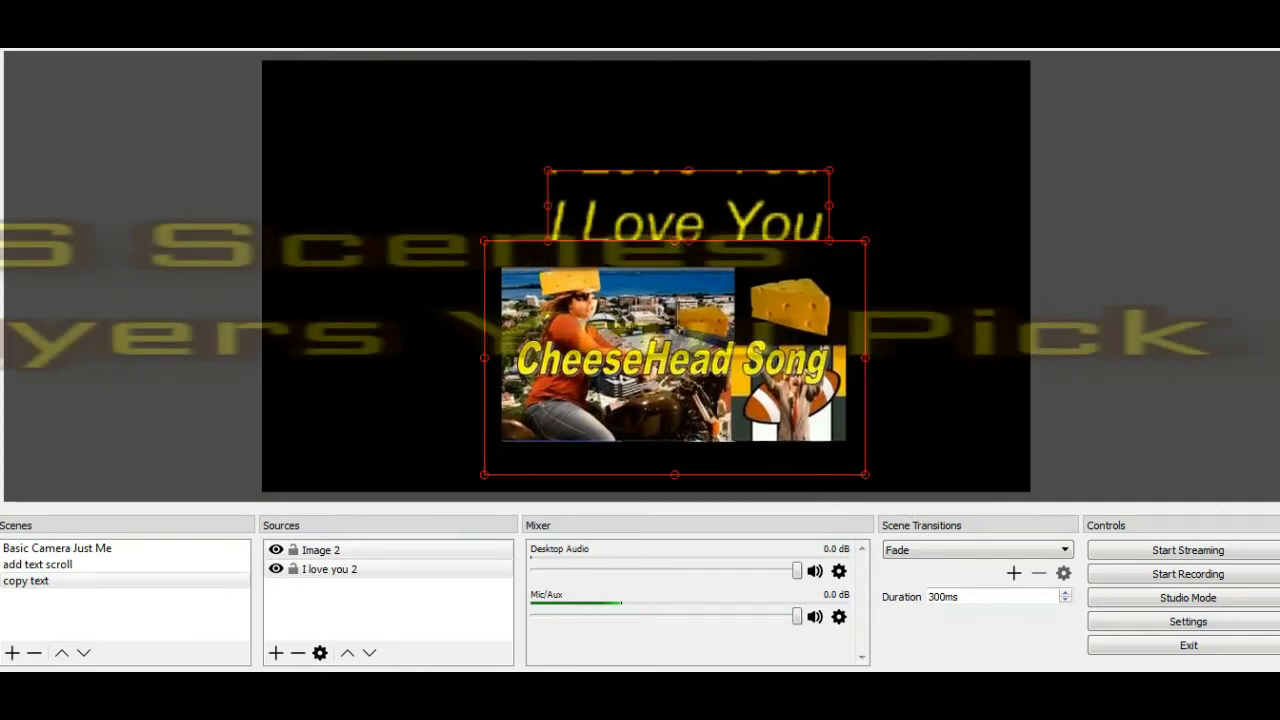
Move the CheeseHead Song image over the scrolling text to check that it covers it, and return it below.
left_click(675, 358)
left_click_drag(675, 358, 687, 275)
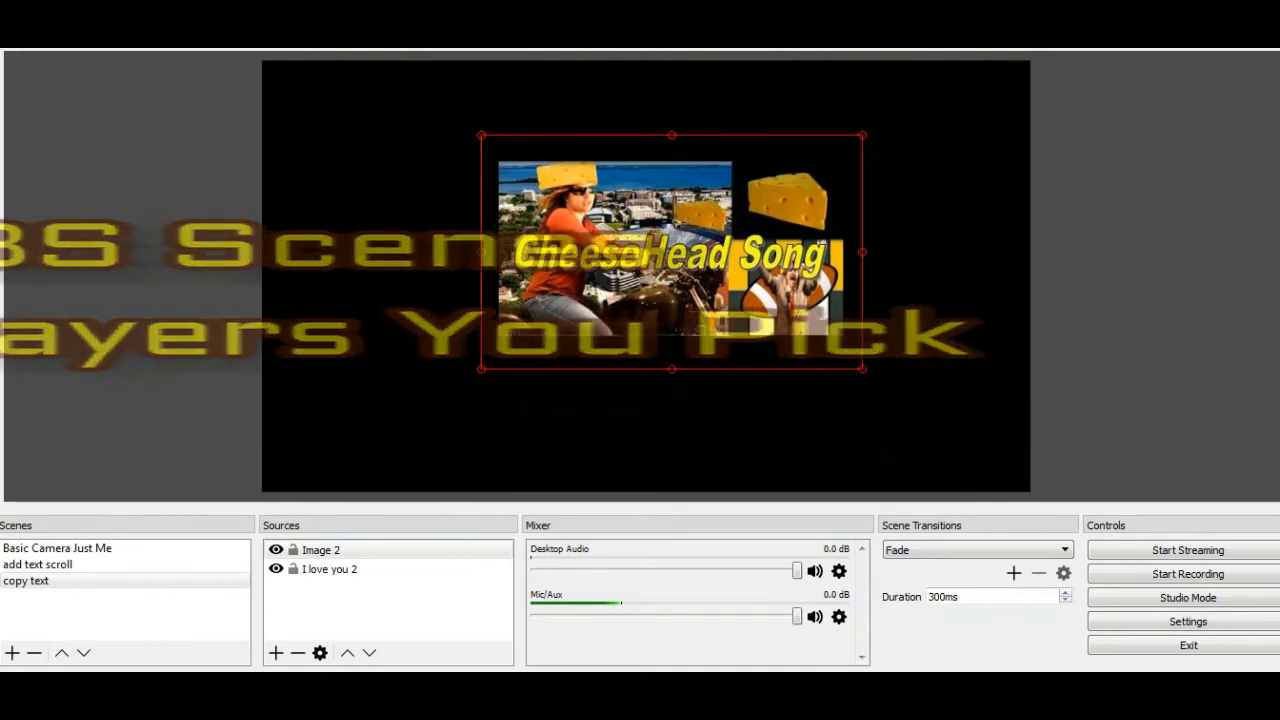
left_click_drag(671, 252, 670, 358)
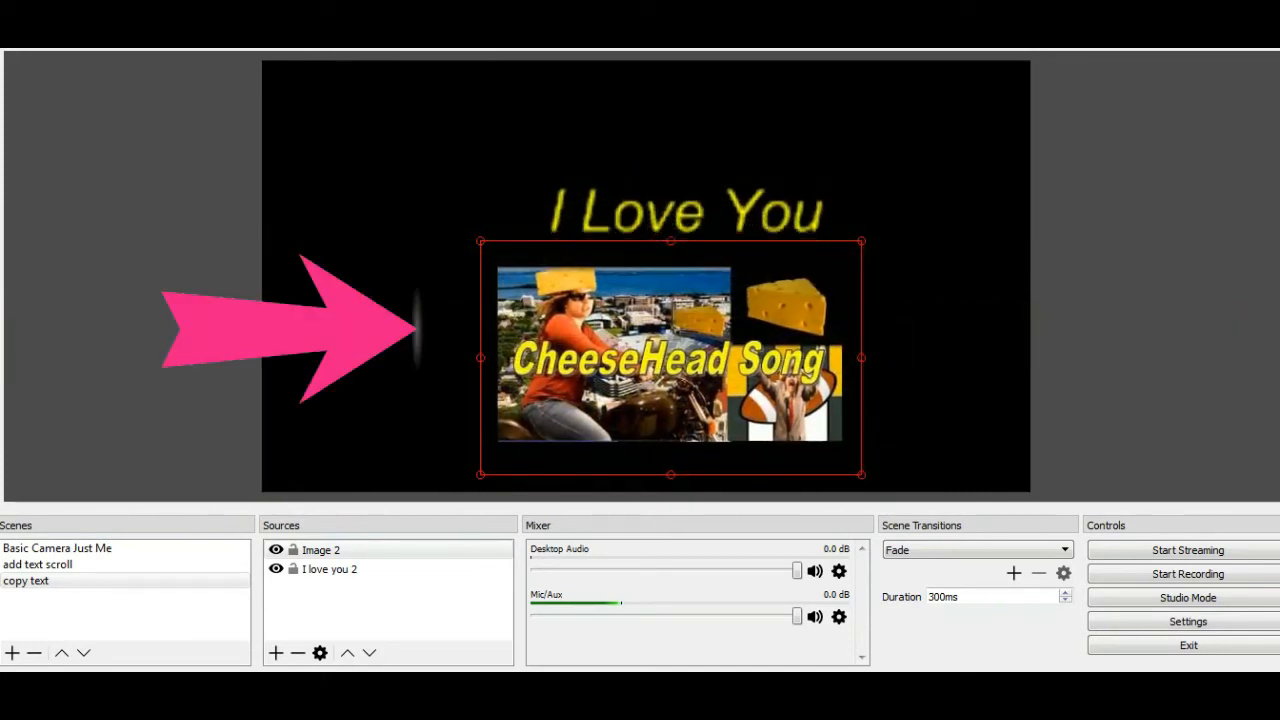
left_click(688, 205)
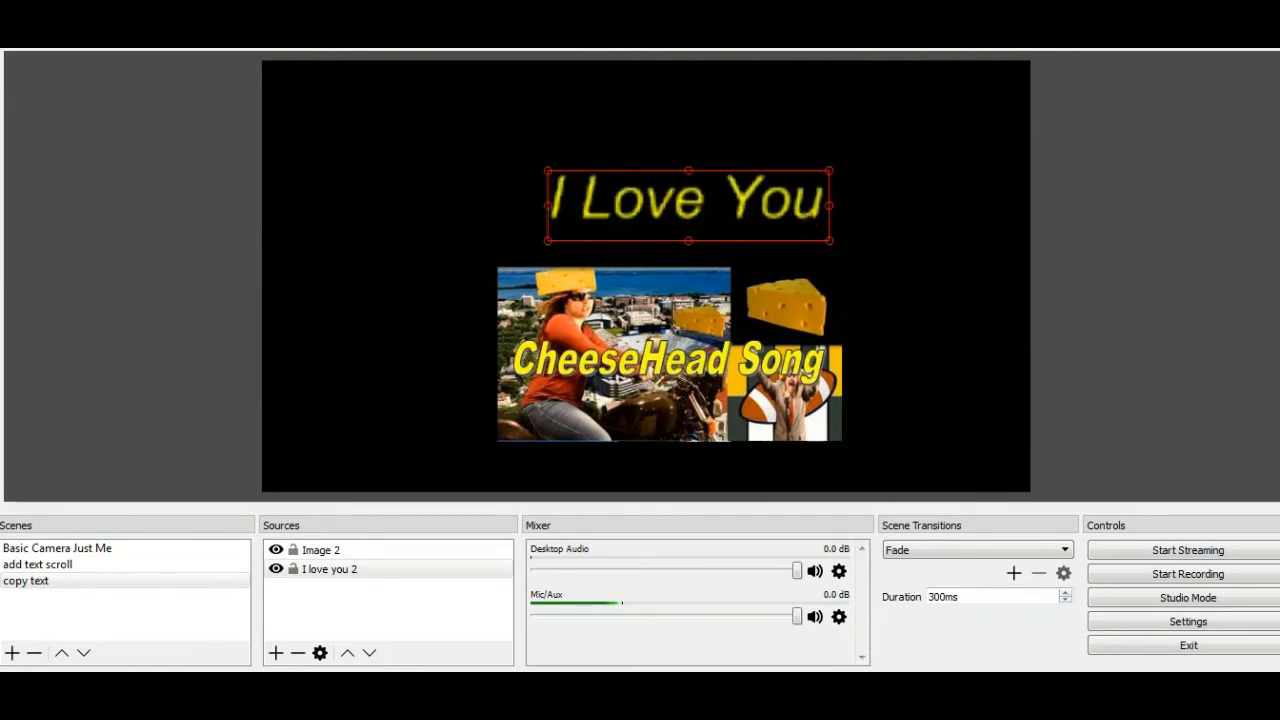
right_click(650, 207)
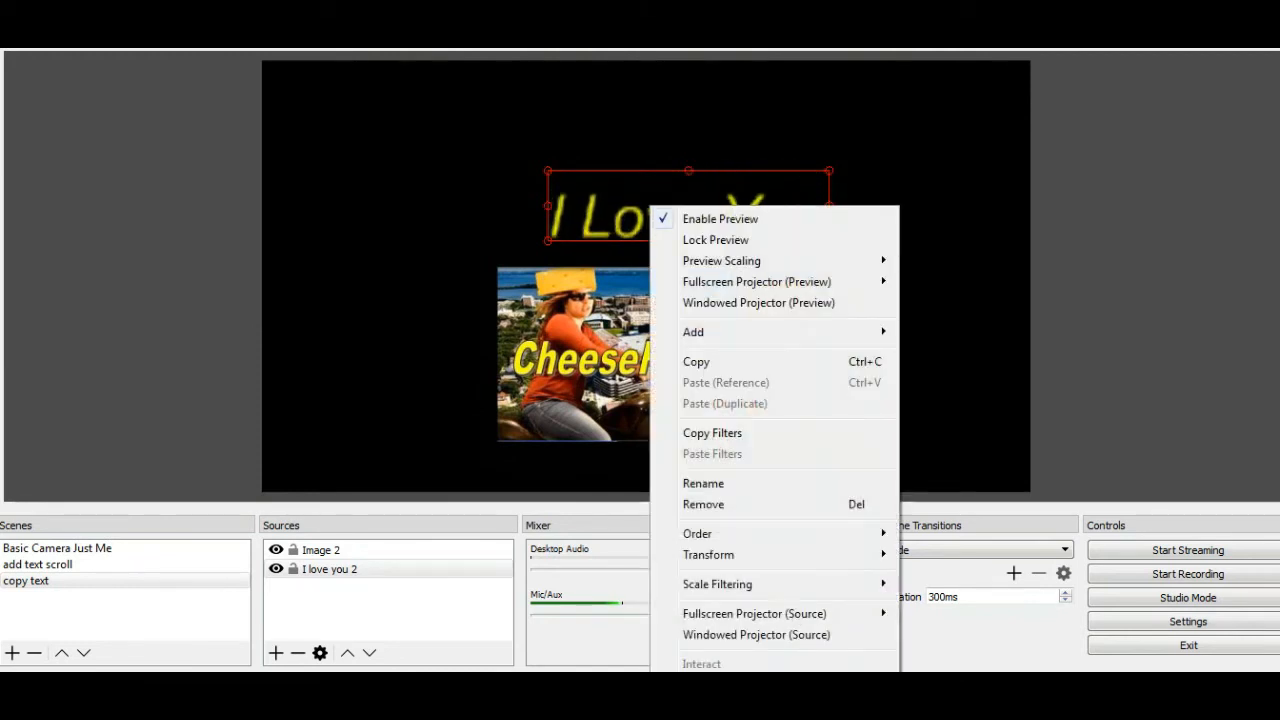
mouse_move(720, 533)
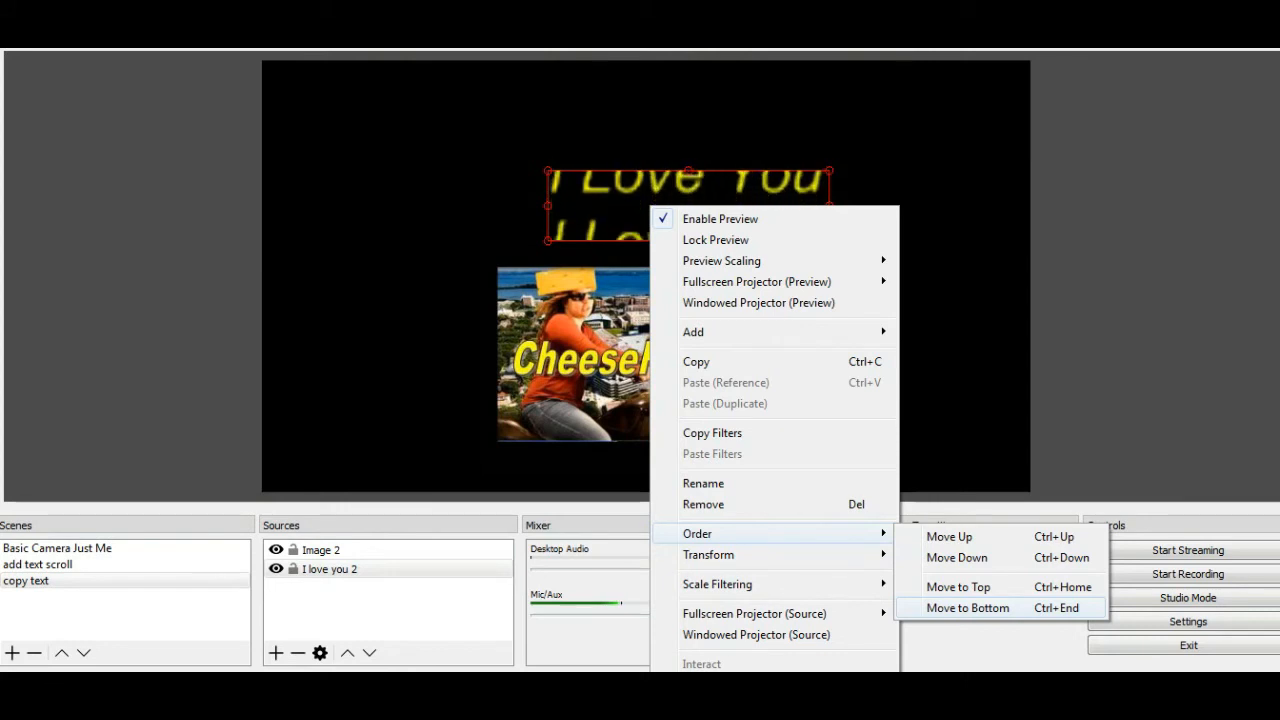
left_click(950, 420)
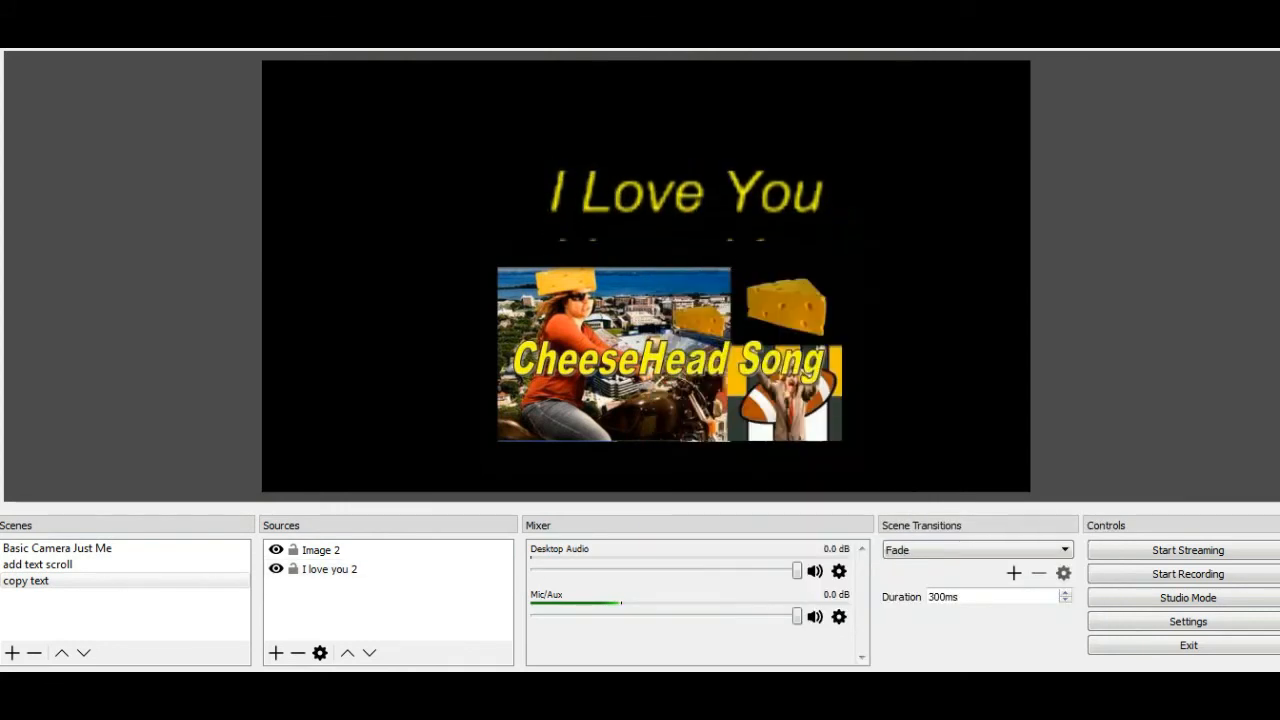
Move the scrolling text to the top of the source order, and test the layering by moving the CheeseHead Song image behind it and back.
mouse_move(672, 357)
left_mouse_down()
mouse_move(675, 262)
mouse_move(676, 375)
left_mouse_up()
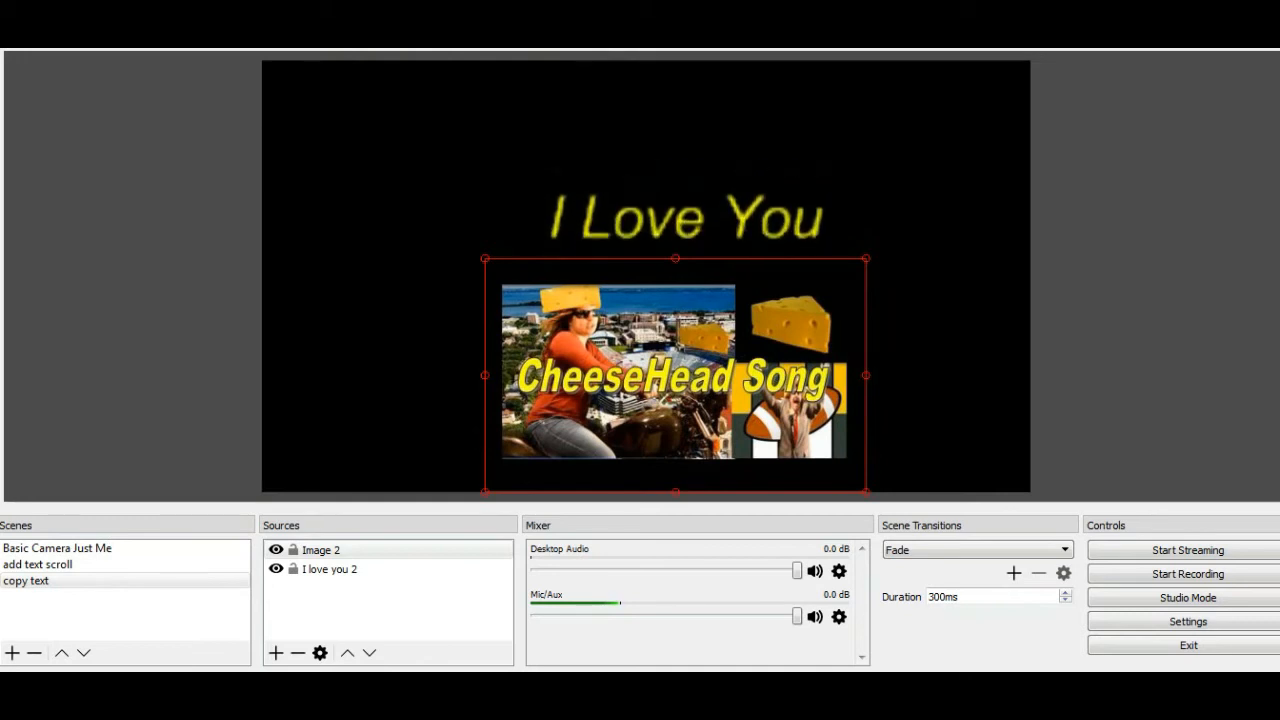
mouse_move(676, 375)
left_mouse_down()
mouse_move(696, 257)
mouse_move(674, 358)
left_mouse_up()
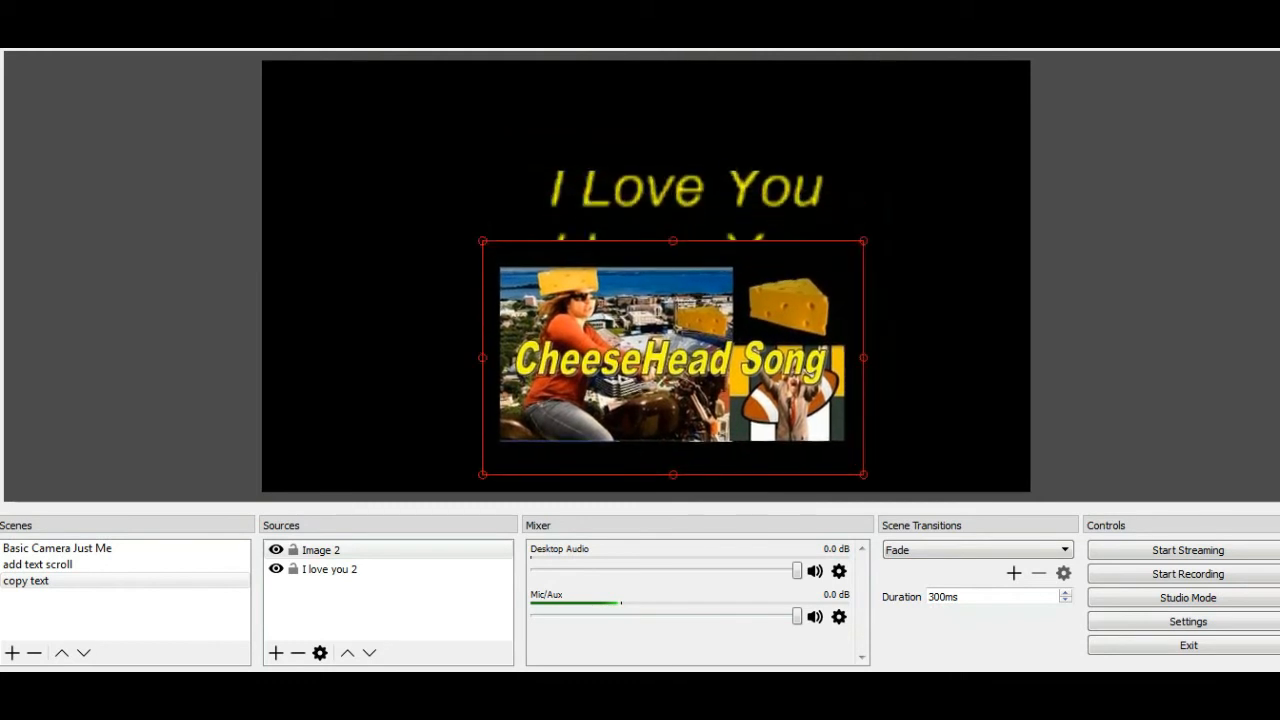
left_click(688, 208)
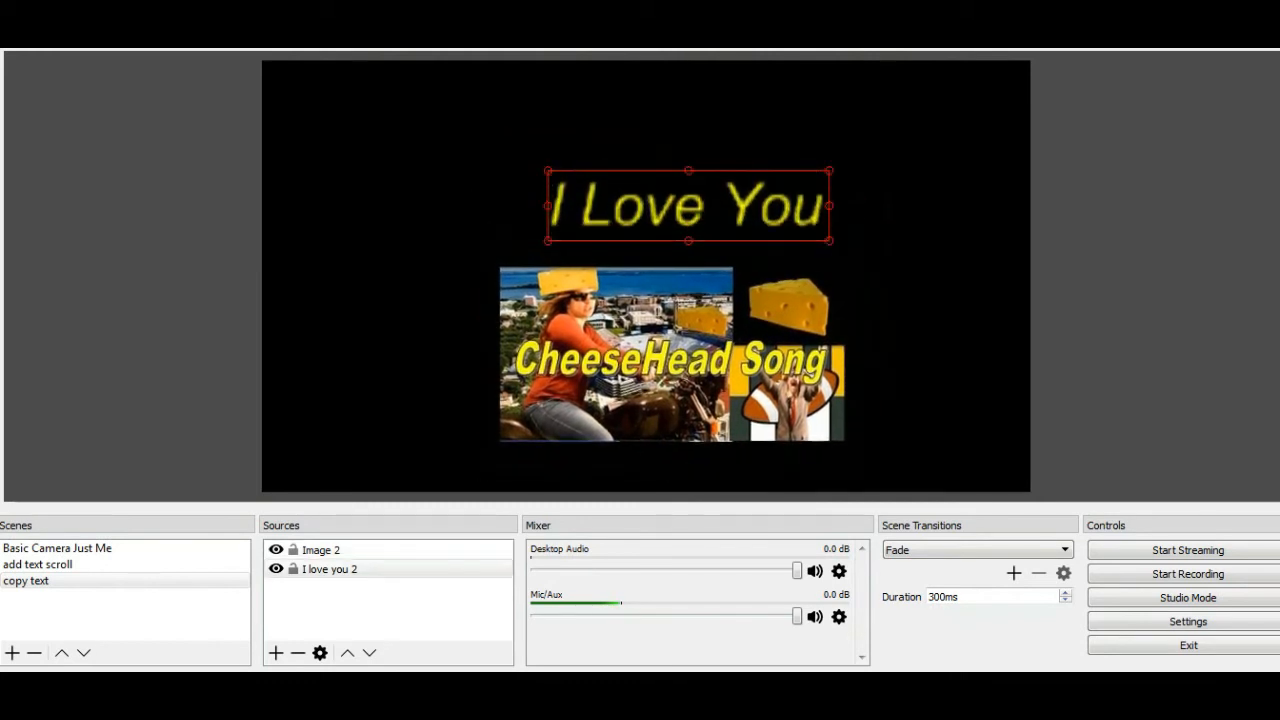
right_click(623, 195)
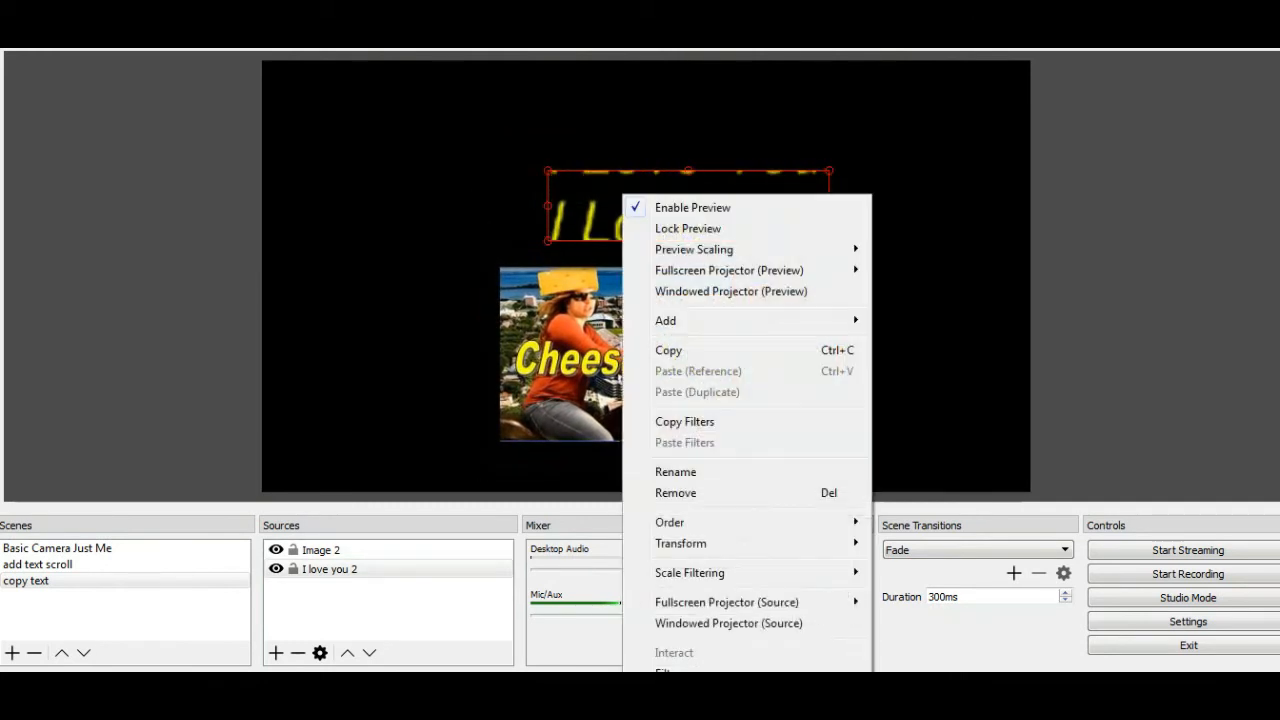
mouse_move(800, 522)
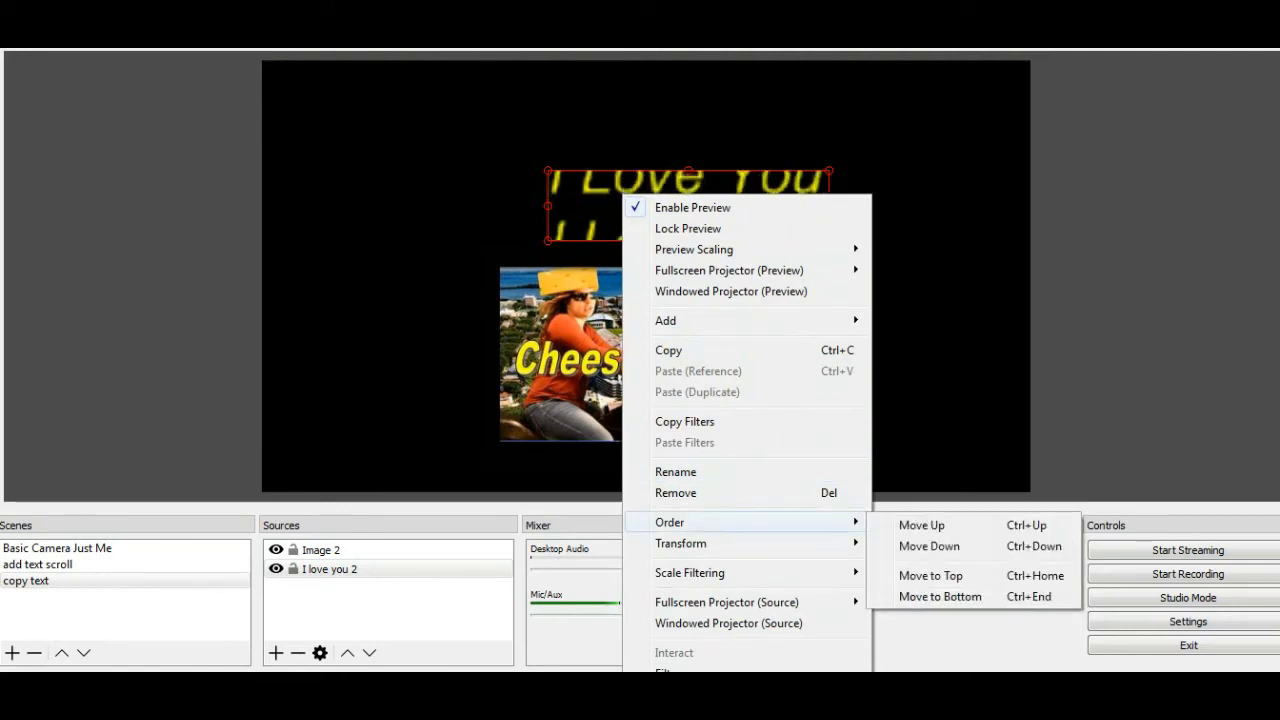
left_click(930, 575)
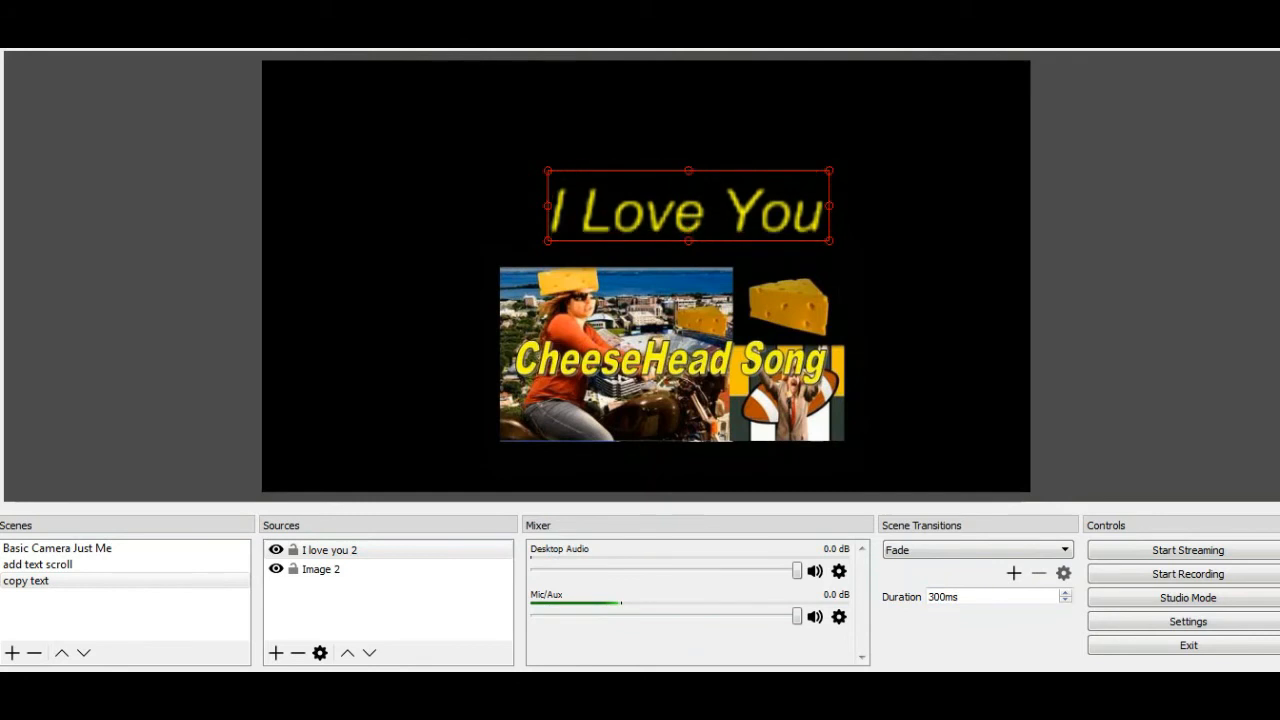
left_click_drag(672, 358, 684, 242)
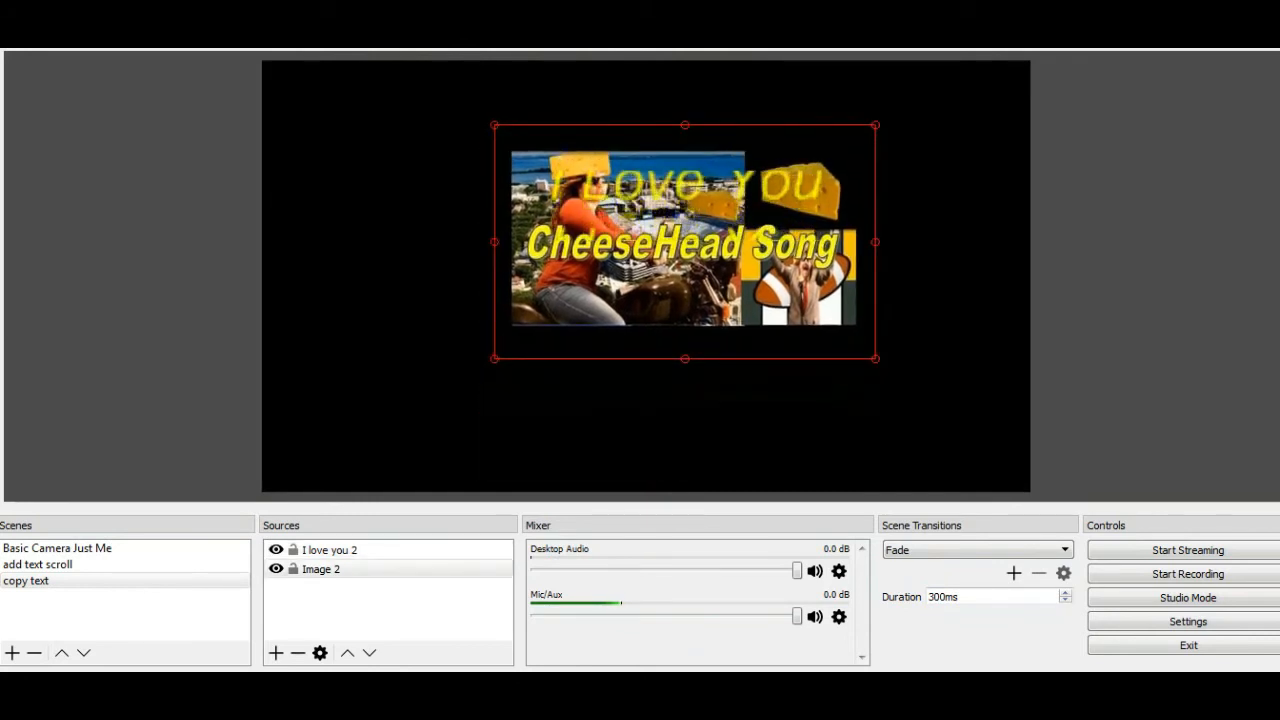
left_click_drag(684, 242, 675, 358)
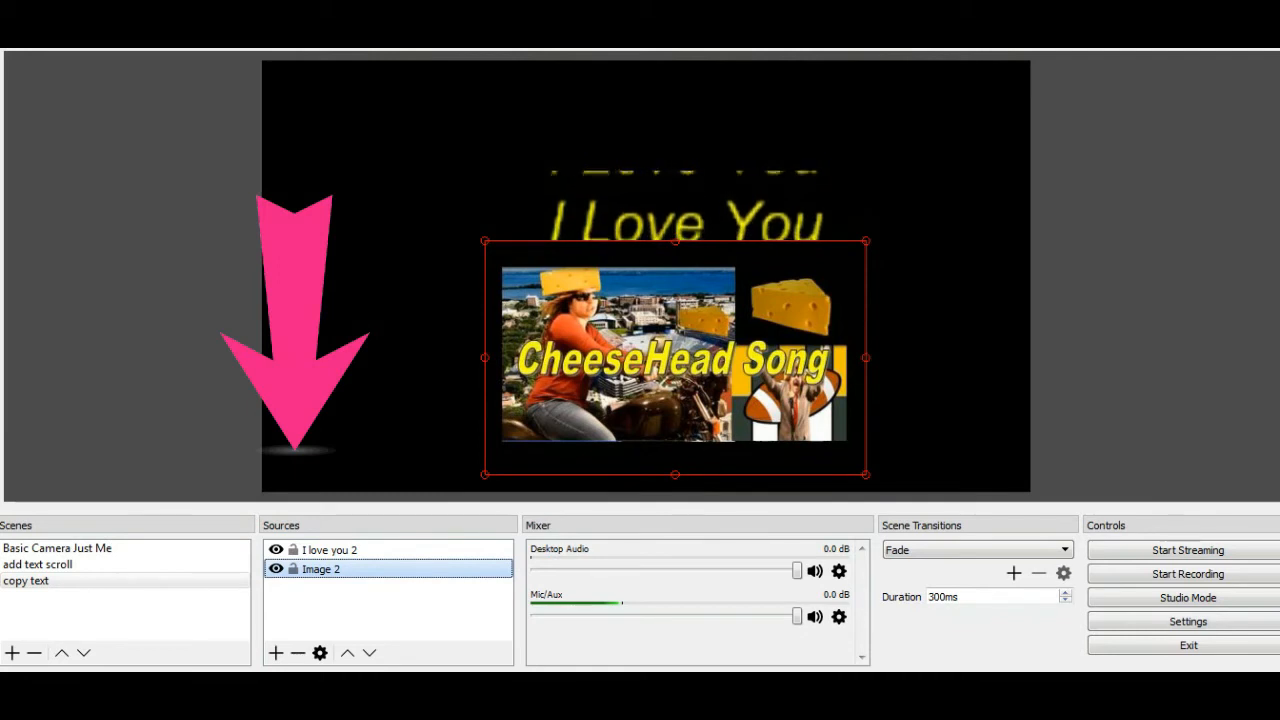
Set the vertical speed to 0.00 in the Scroll filter of the "I love you 2" text source.
left_click(330, 550)
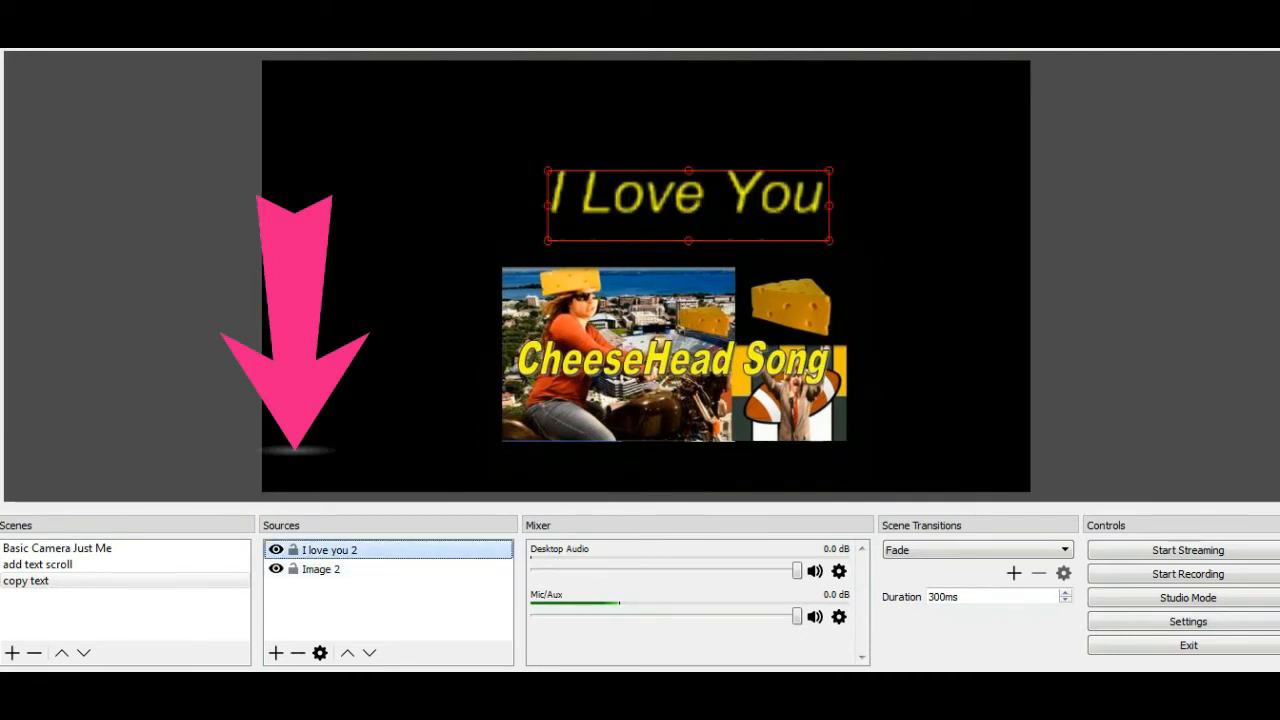
right_click(328, 550)
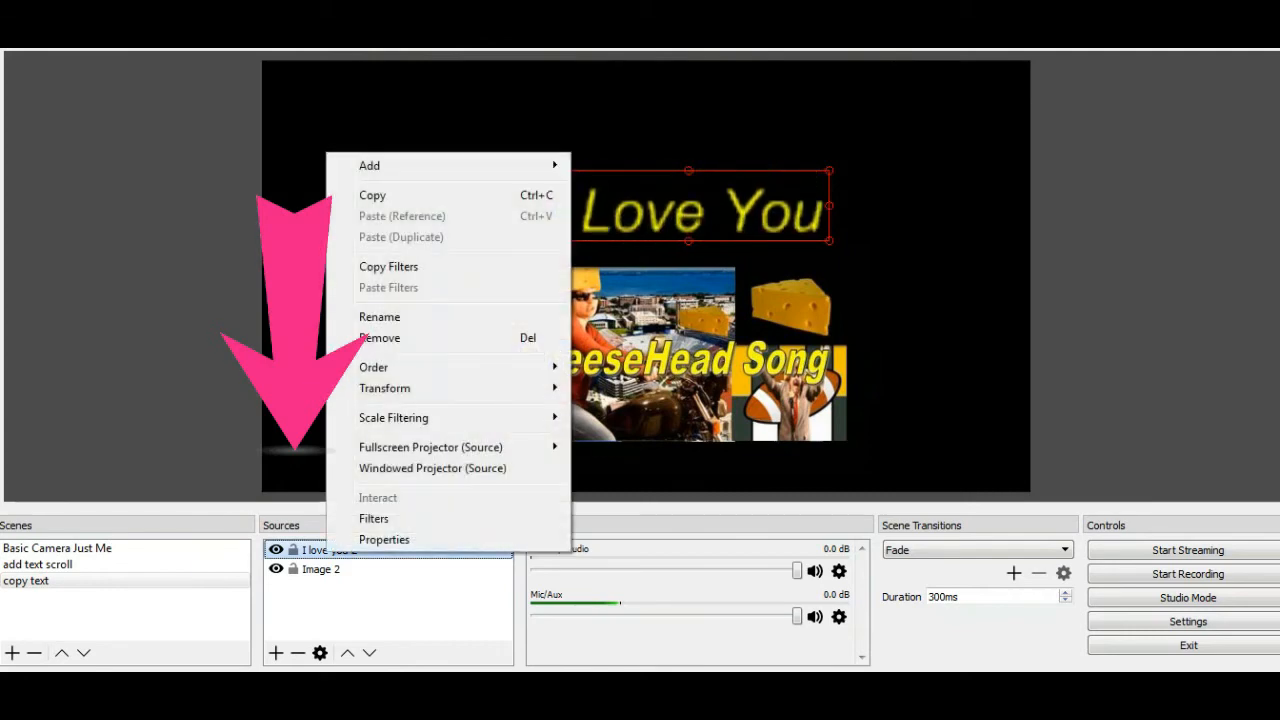
left_click(374, 518)
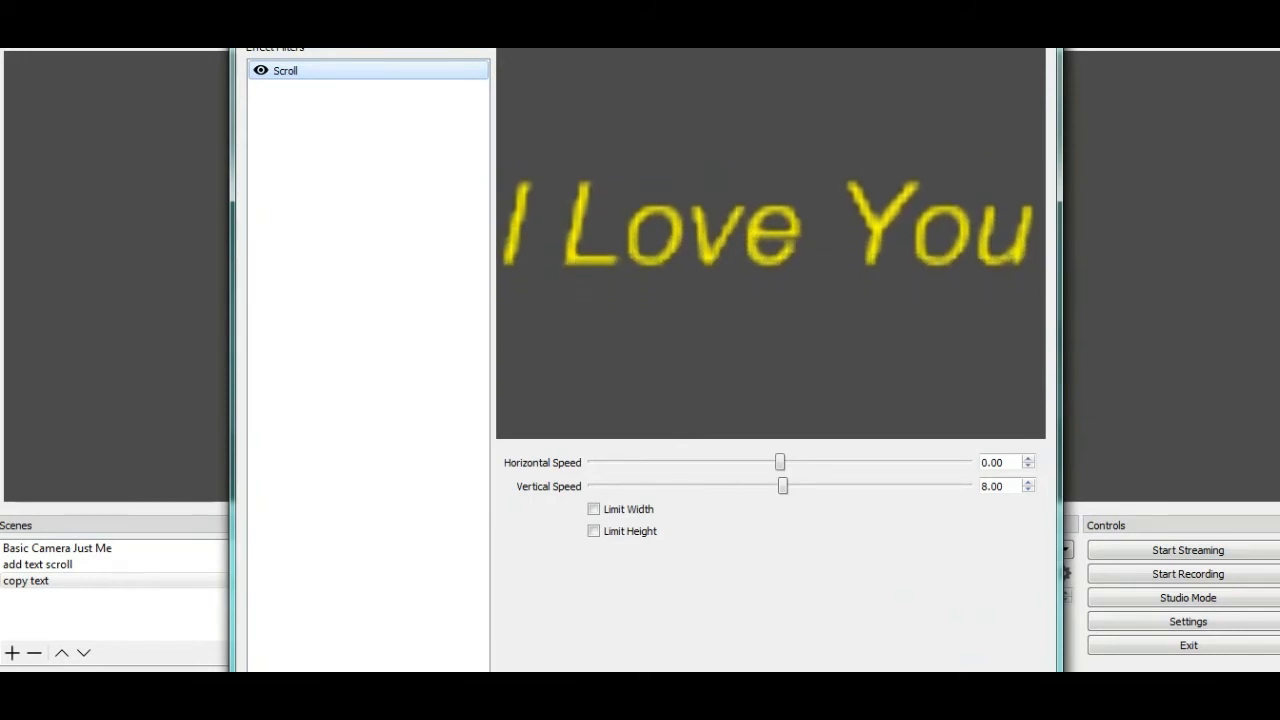
double_click(992, 486)
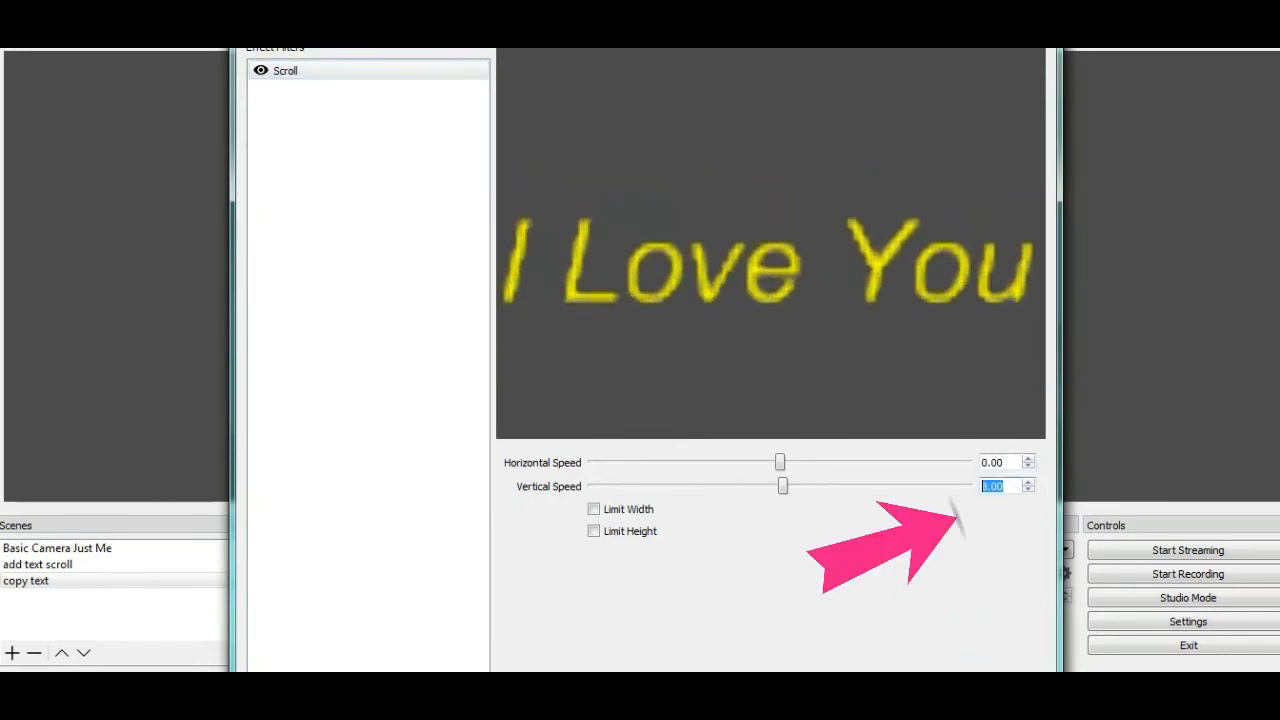
key("BackSpace")
type("0.00")
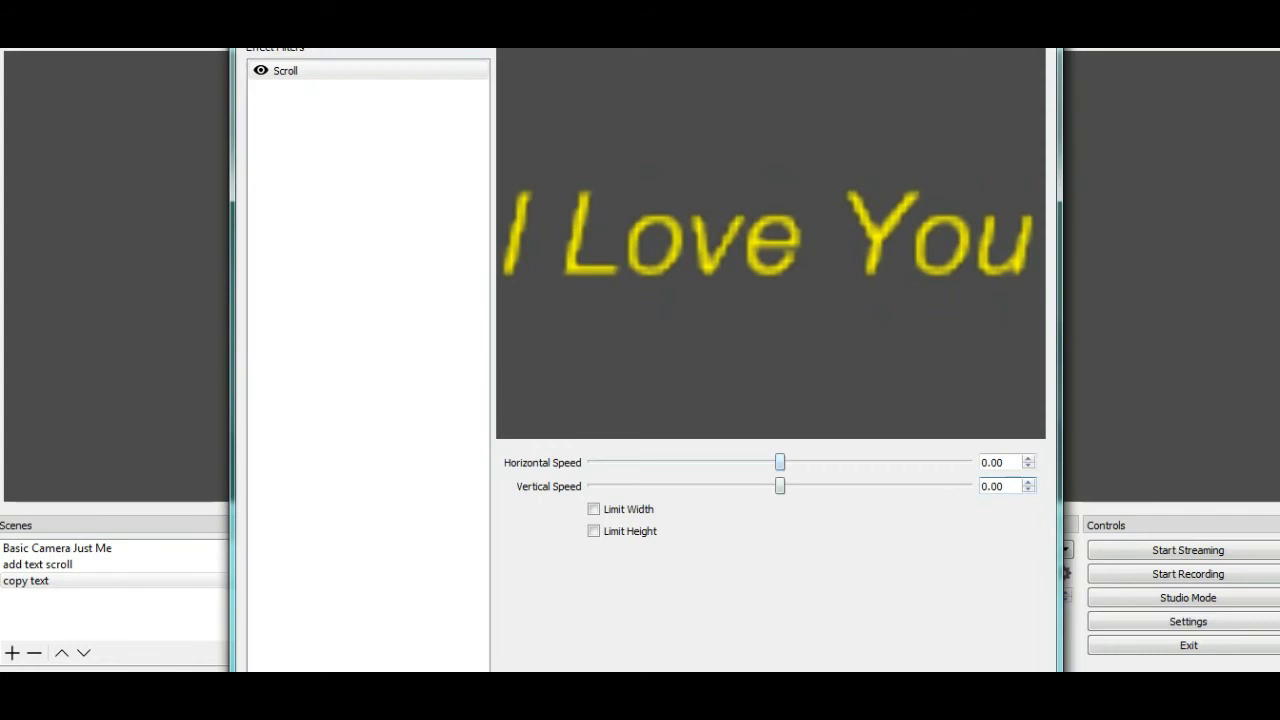
Set the Scroll filter's horizontal speed to 18.00 and close the filter settings.
left_click_drag(780, 462, 787, 462)
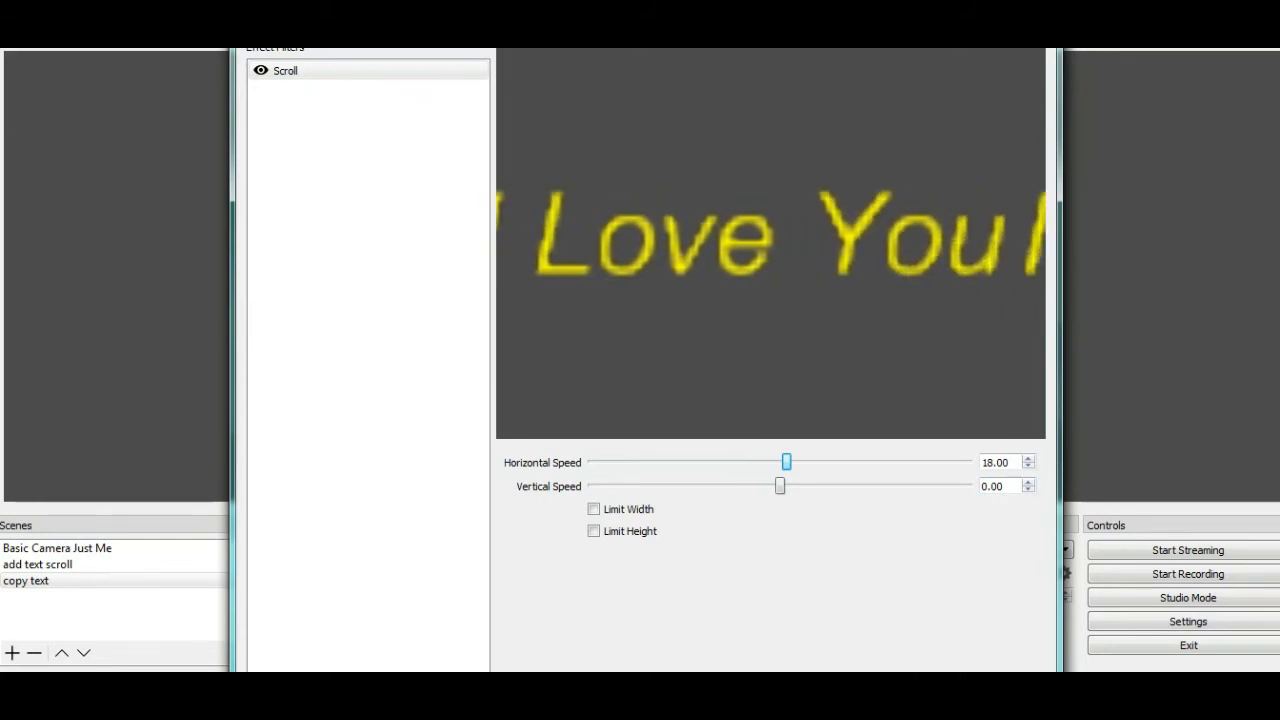
left_click_drag(645, 5, 630, 48)
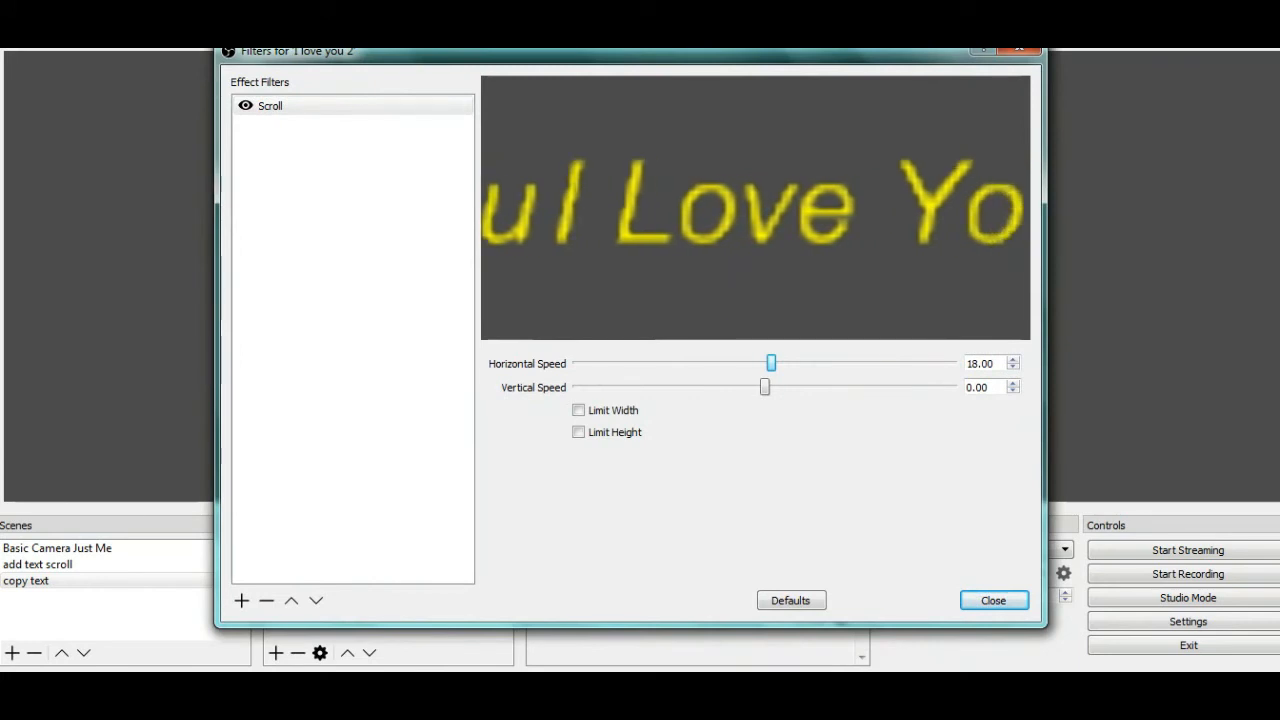
left_click(993, 601)
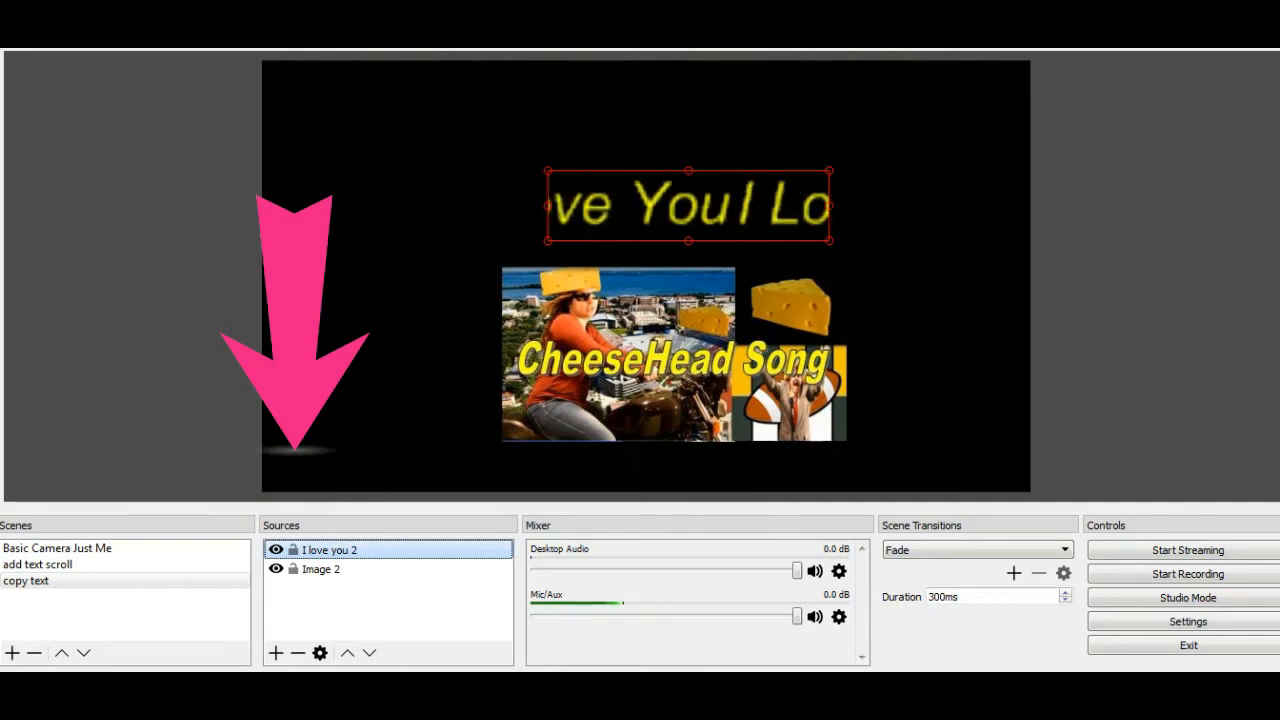
Add extra spaces between the words and at the end of the "I Love You" text in the "I love you 2" source's properties.
double_click(330, 550)
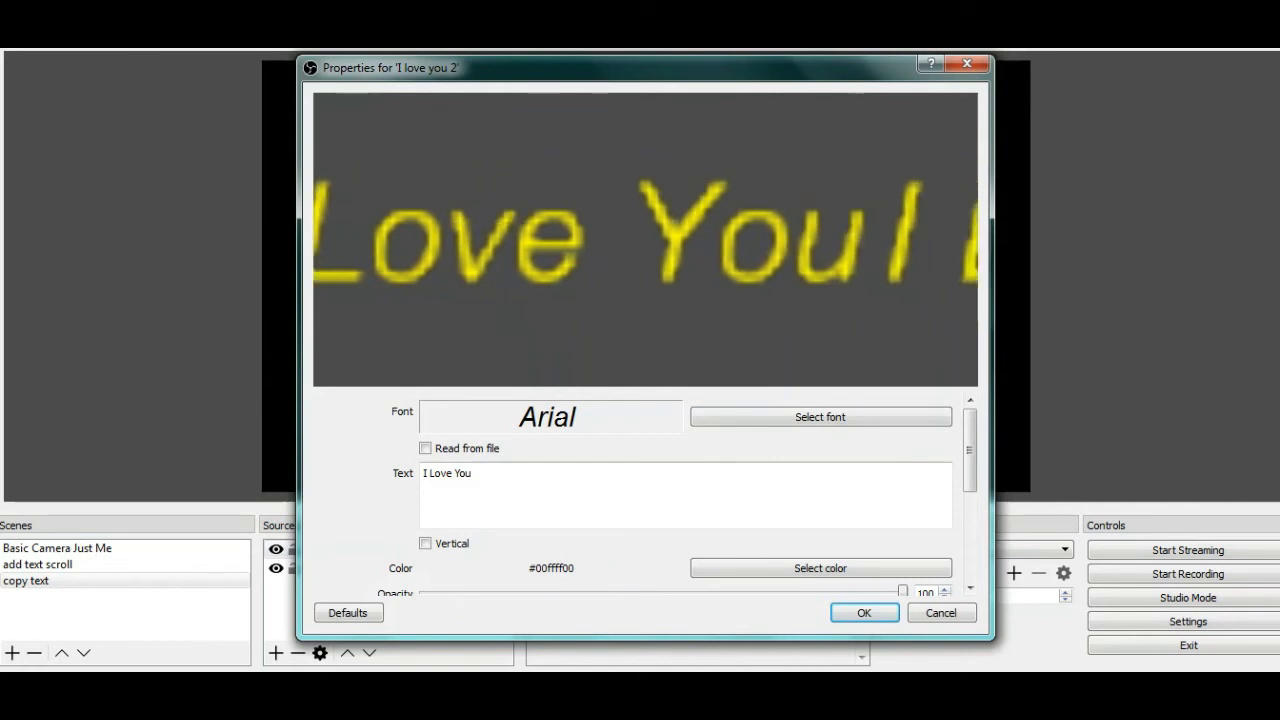
left_click(473, 474)
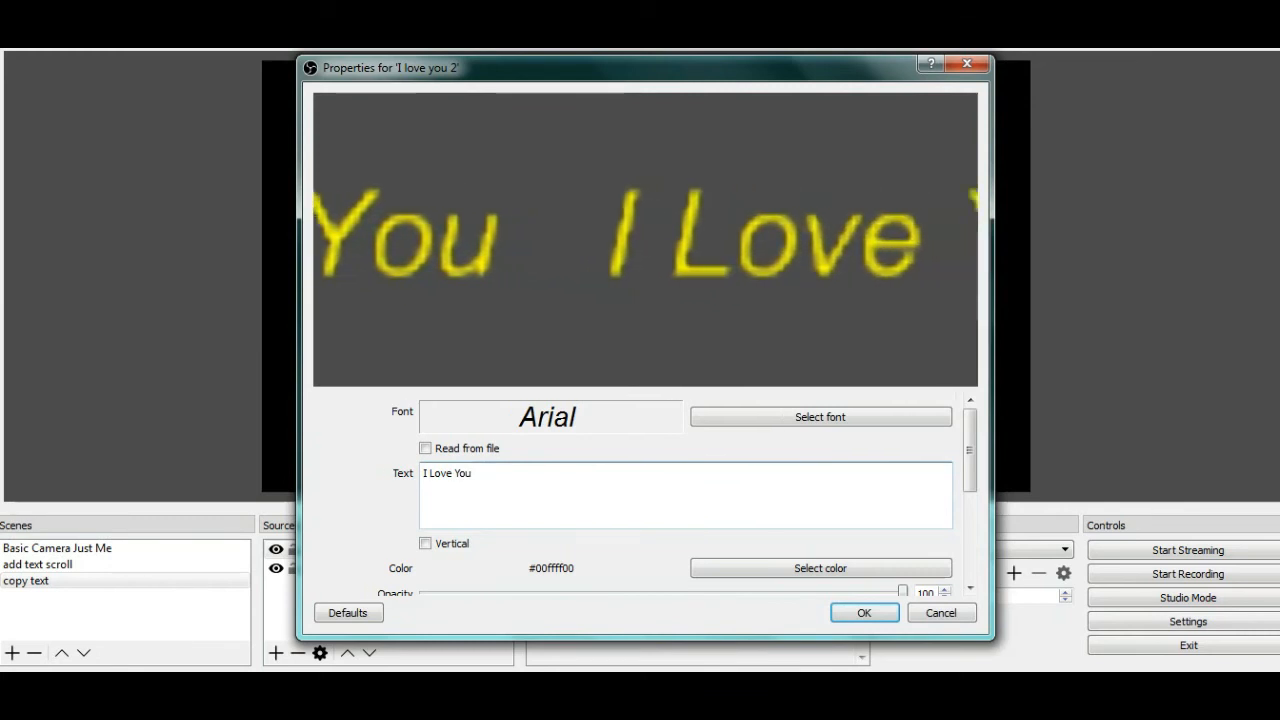
left_click(428, 473)
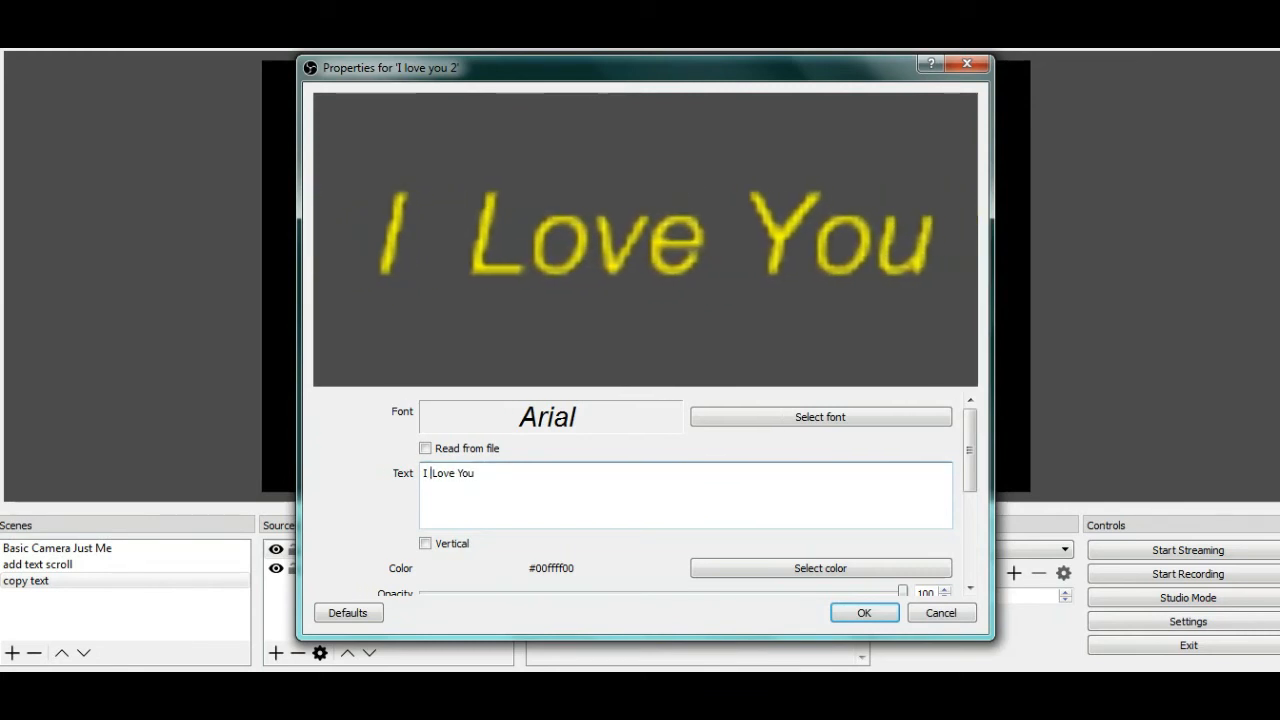
left_click(457, 473)
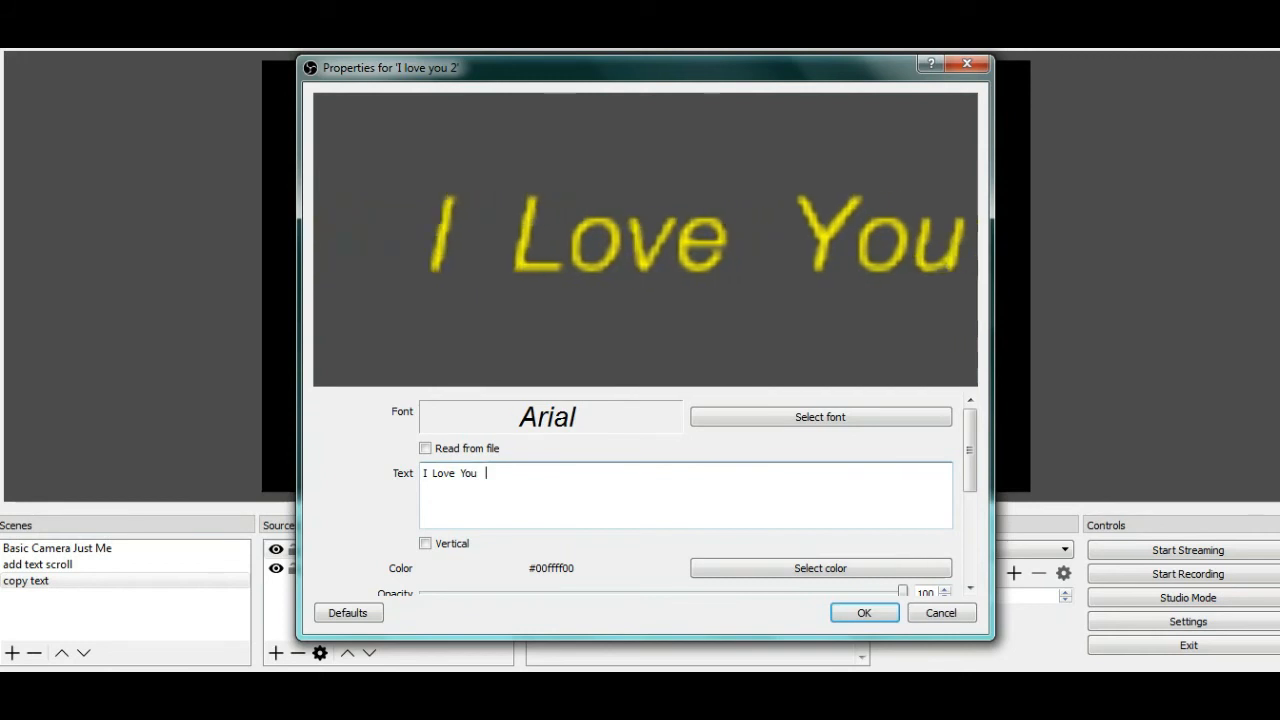
left_click(864, 613)
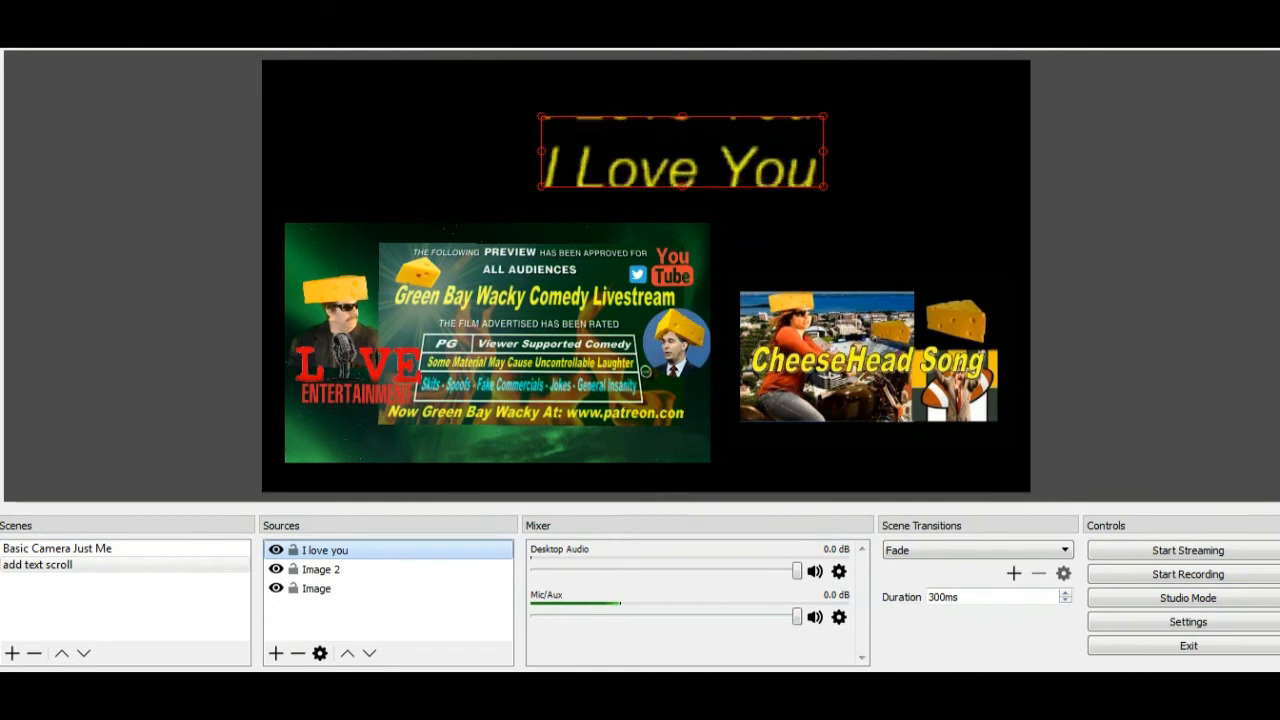
left_click(900, 200)
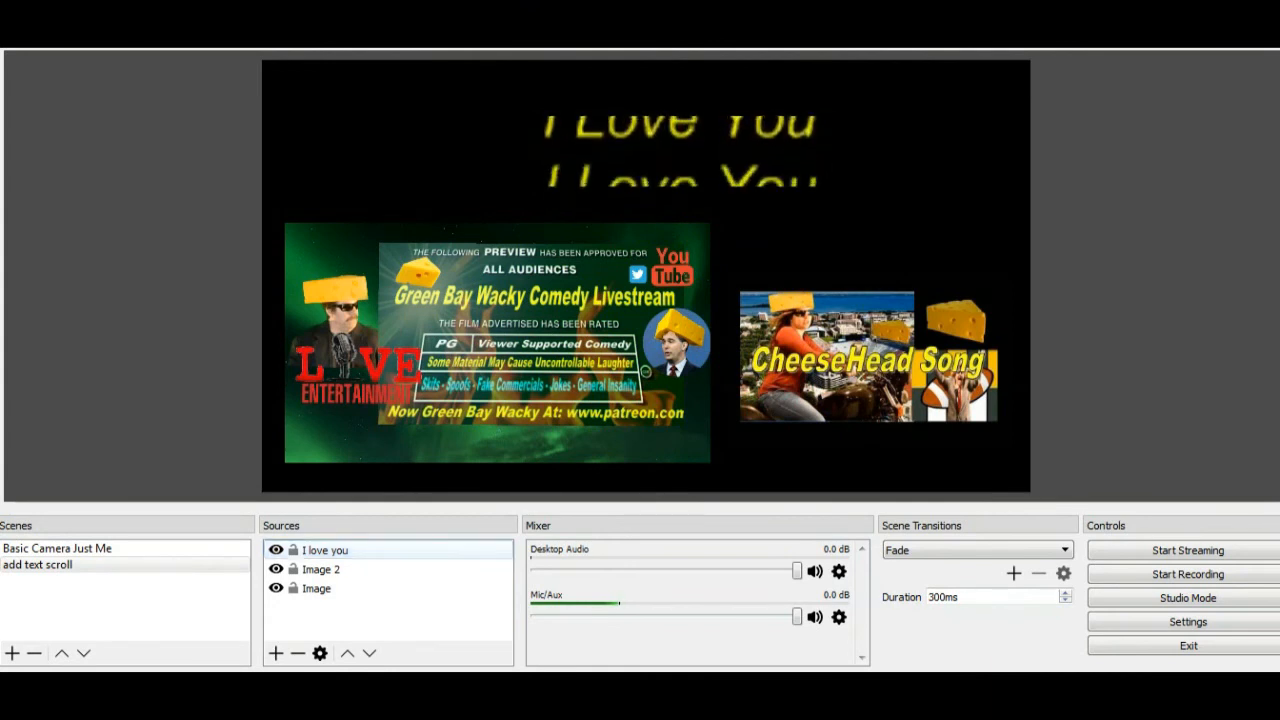